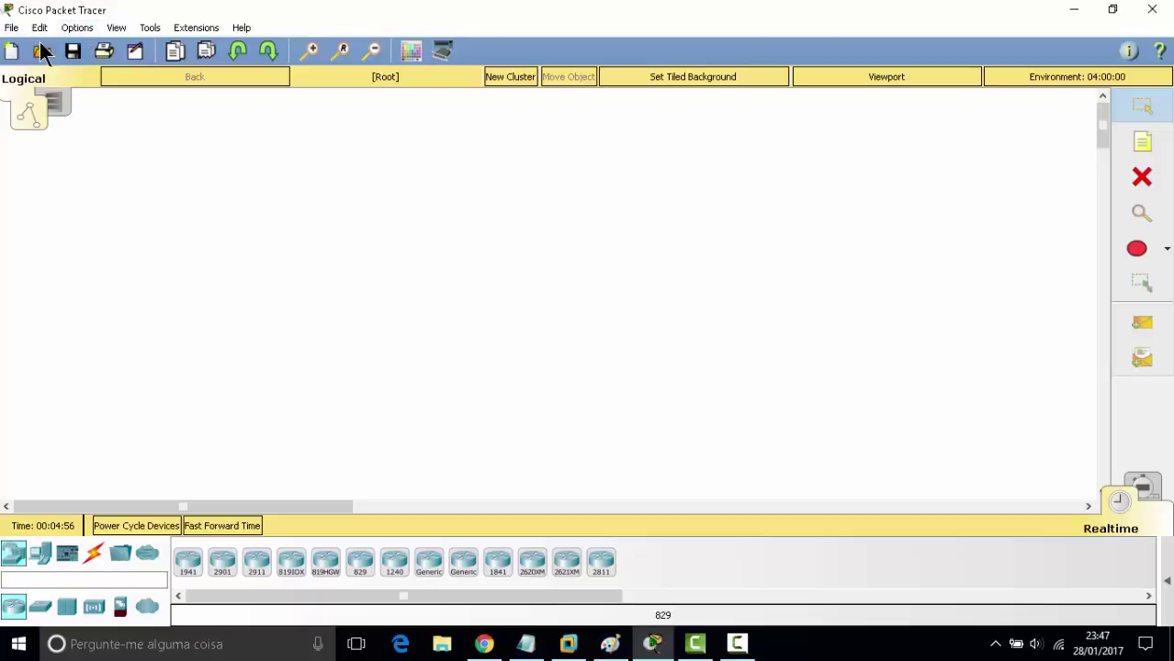
pyautogui.click(9, 29)
pyautogui.click(318, 3)
pyautogui.click(12, 28)
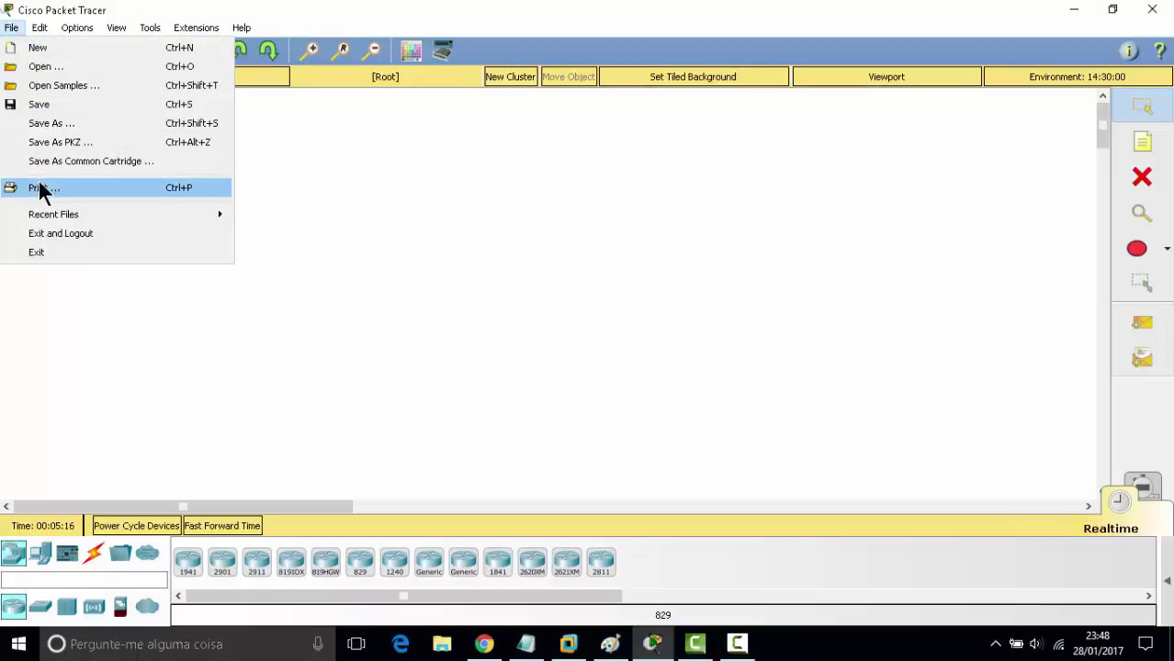
pyautogui.click(373, 157)
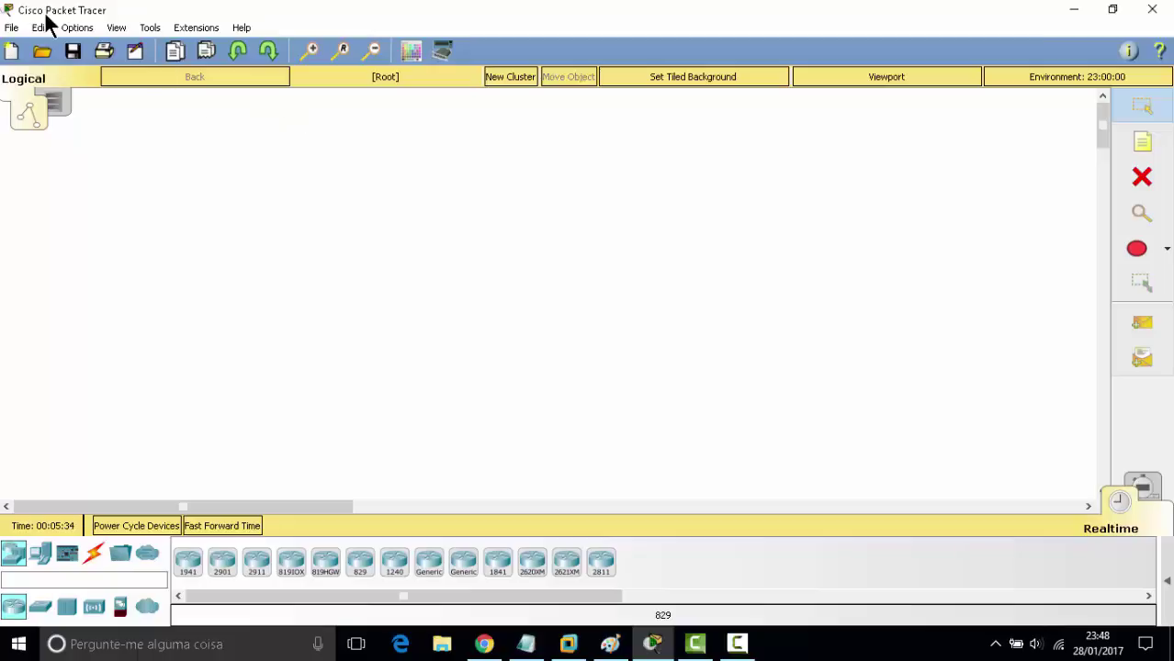
# Step: Open the sample file ospf_area_range from the OSPF folder inside the Router samples
pyautogui.click(11, 28)
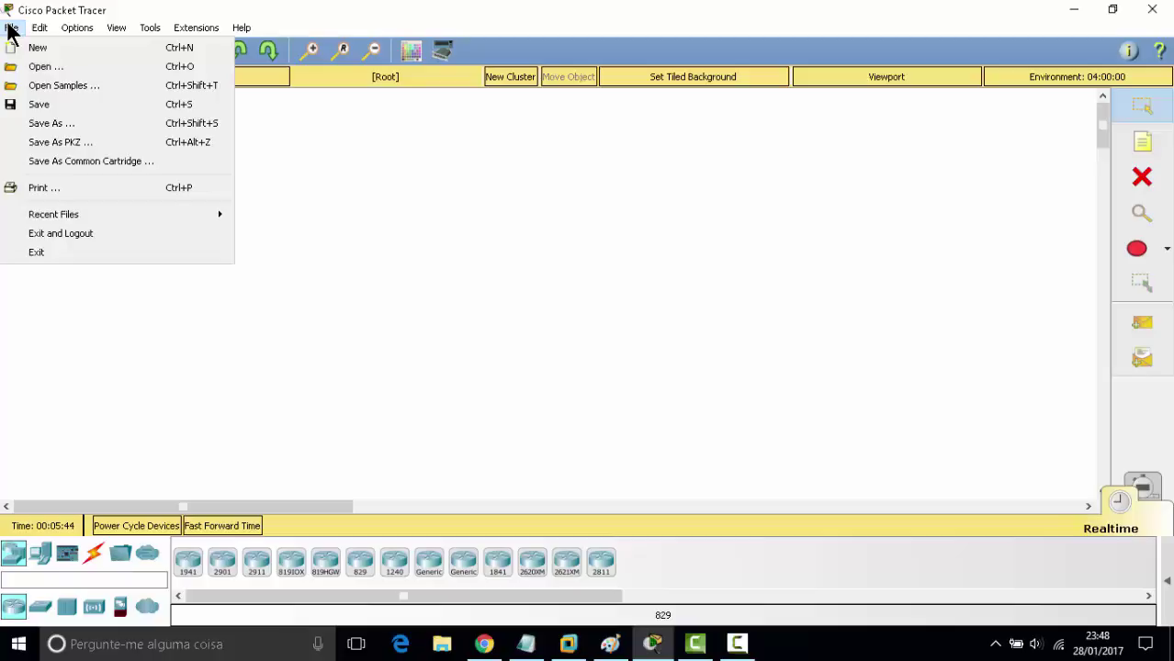
pyautogui.click(86, 83)
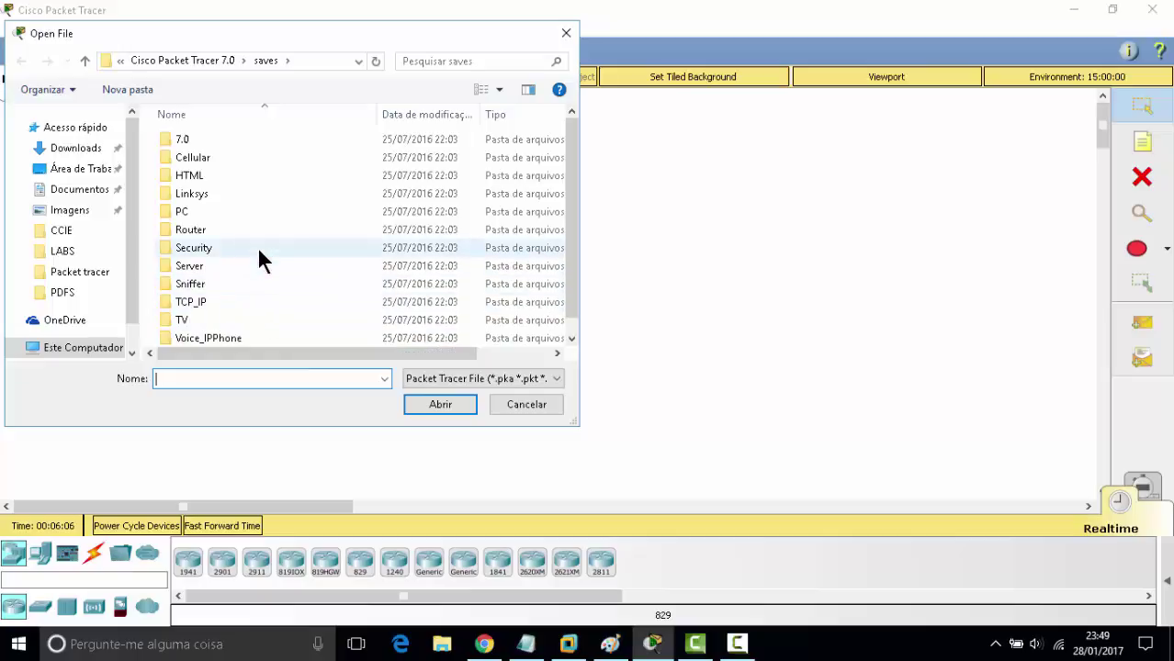
pyautogui.scroll(-1, 260, 240)
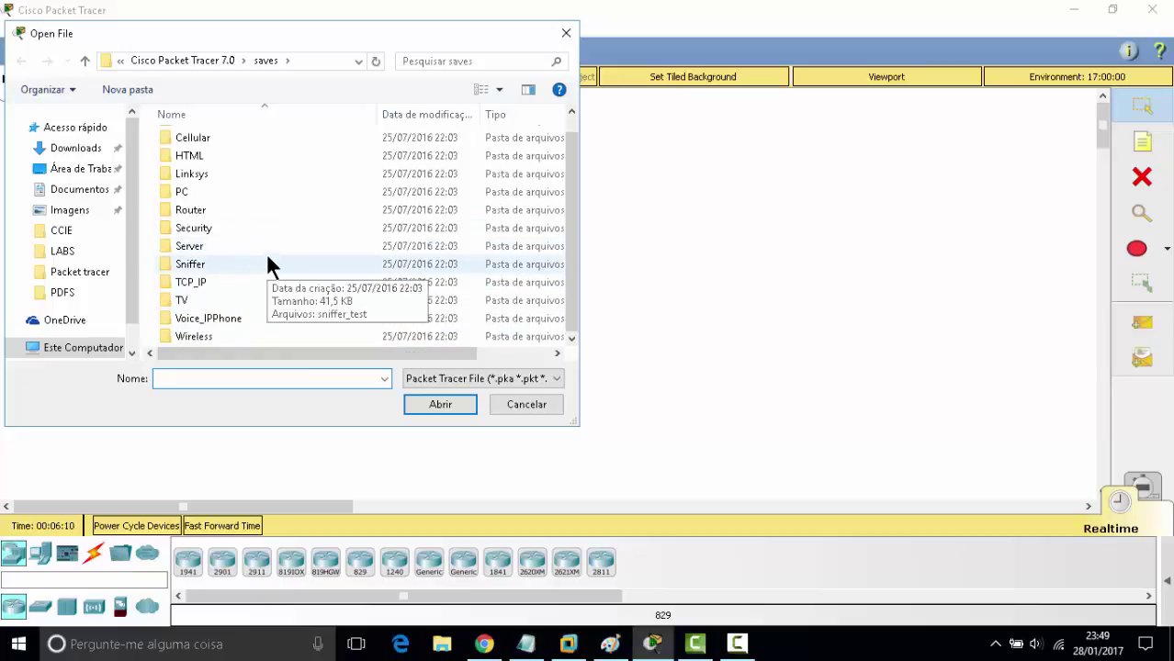
pyautogui.scroll(1, 270, 262)
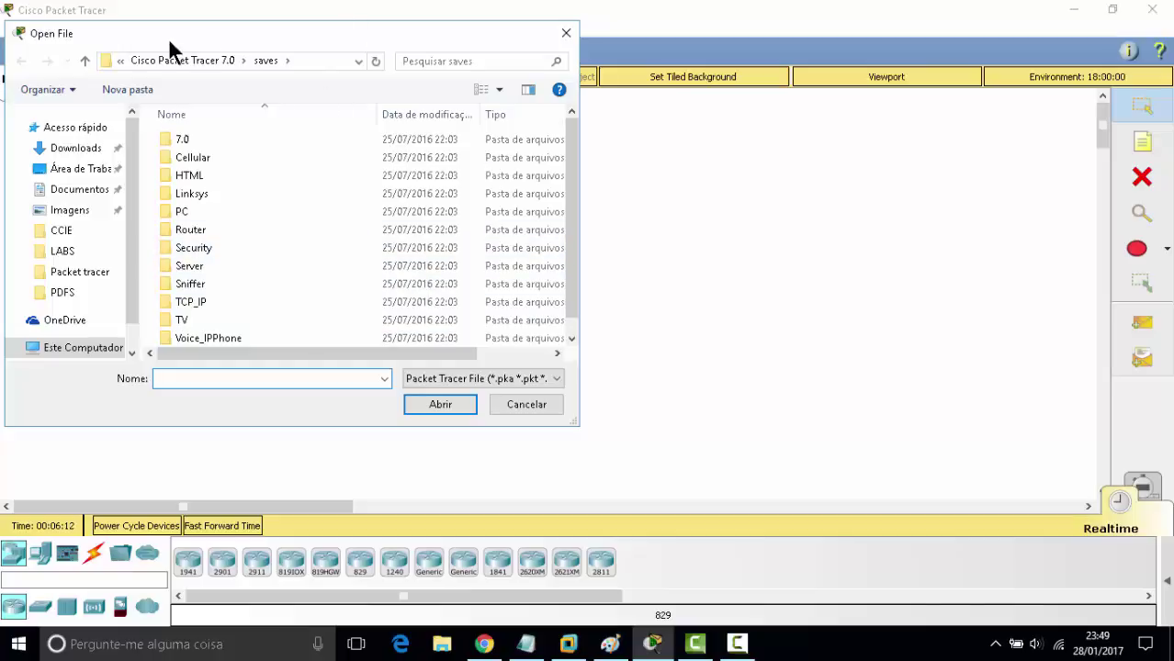
pyautogui.doubleClick(197, 229)
pyautogui.scroll(-3, 280, 183)
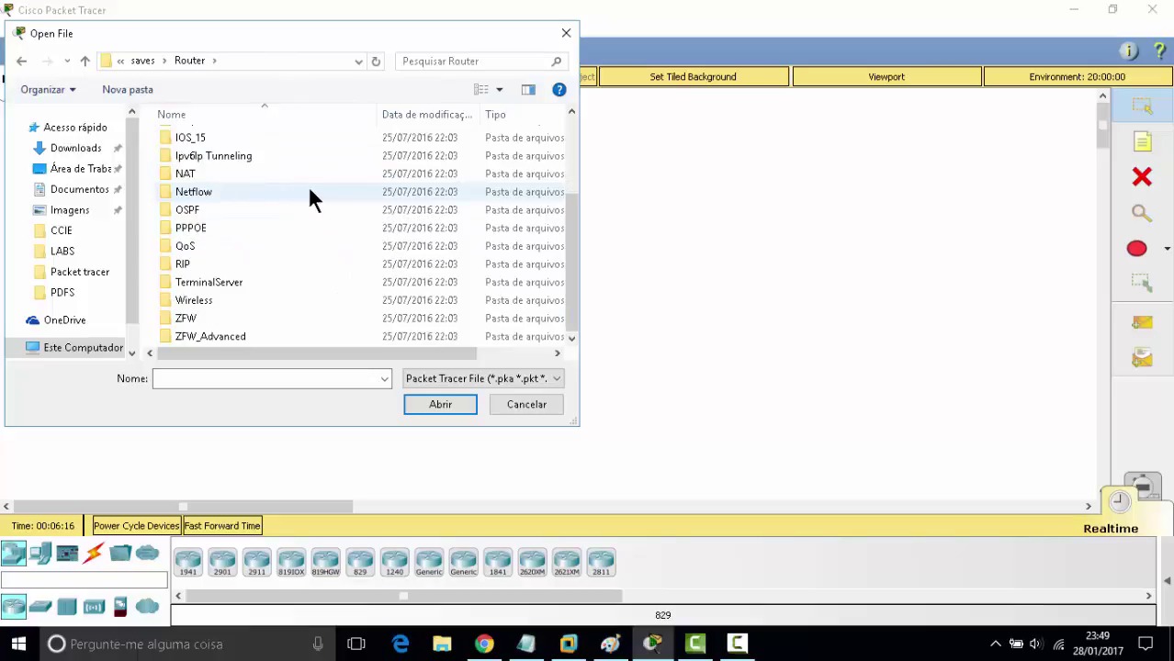
pyautogui.doubleClick(226, 210)
pyautogui.scroll(-2, 294, 161)
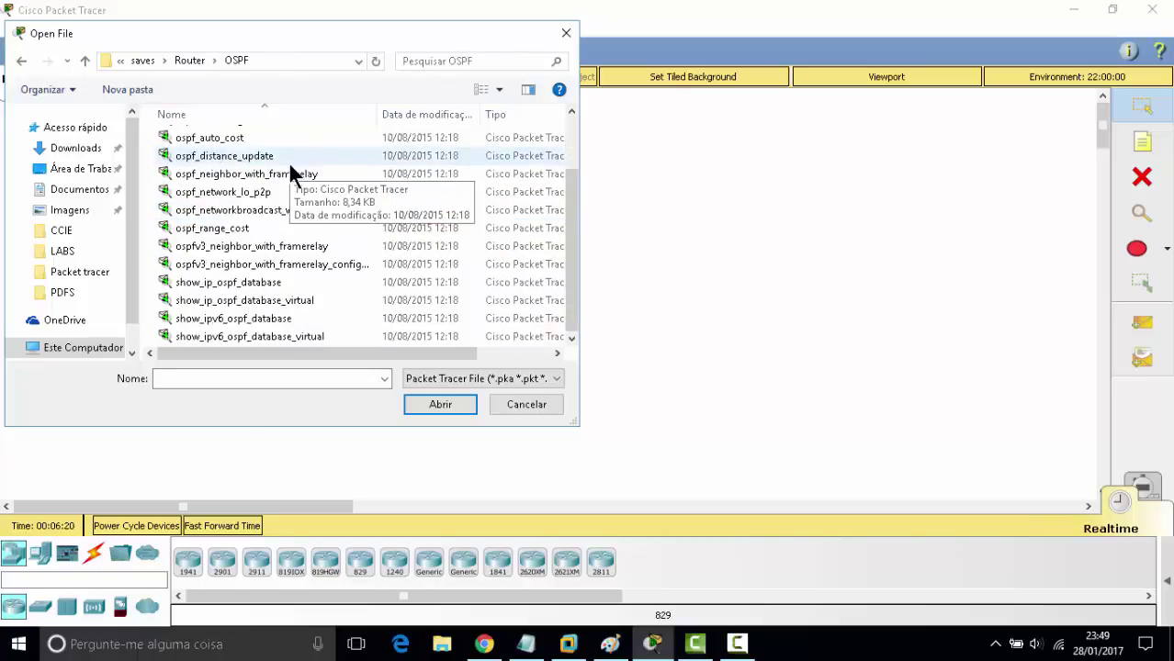
pyautogui.scroll(2, 333, 241)
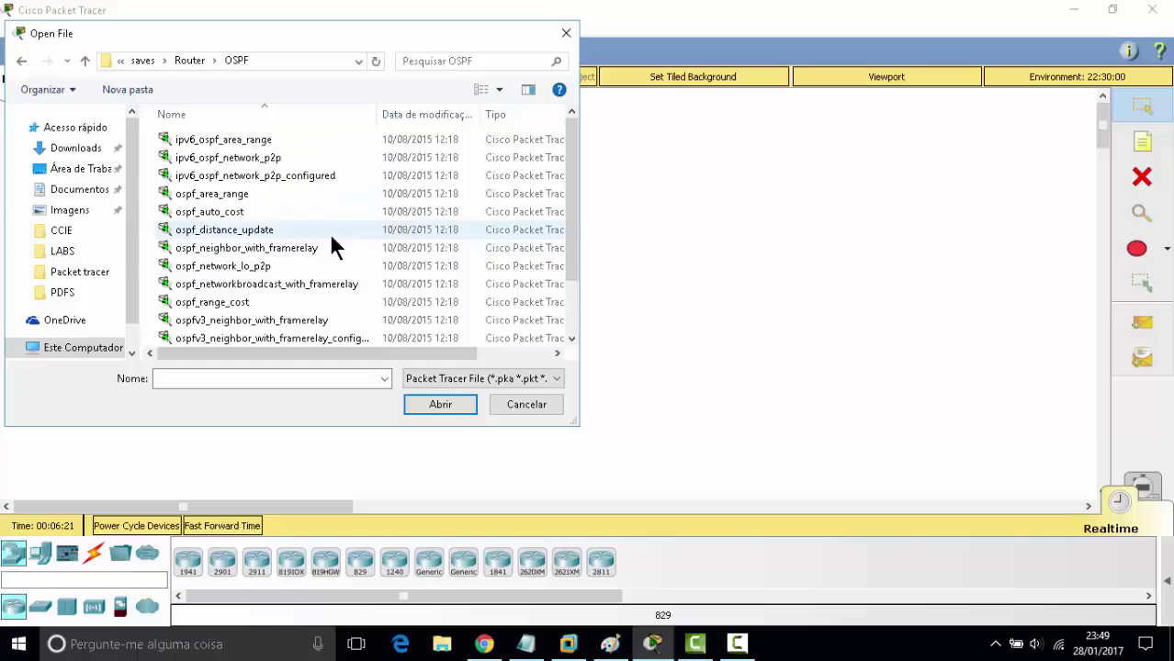
pyautogui.doubleClick(227, 202)
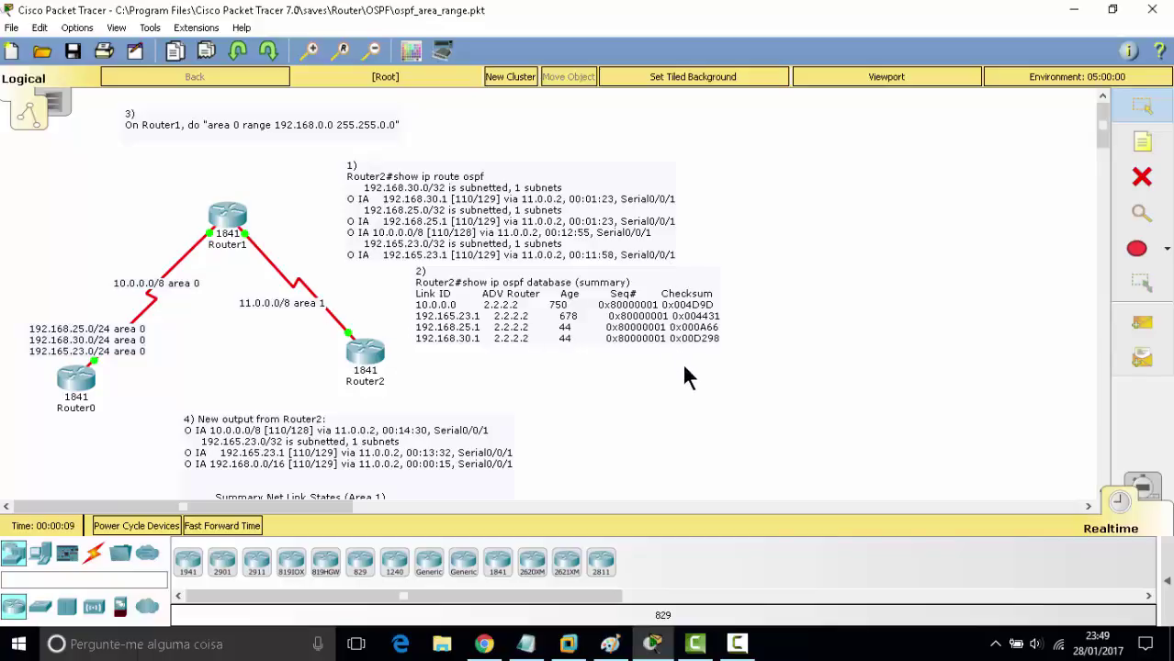
# Step: Start a command-line session on Router0 and enter privileged mode with en
pyautogui.scroll(-3, 406, 397)
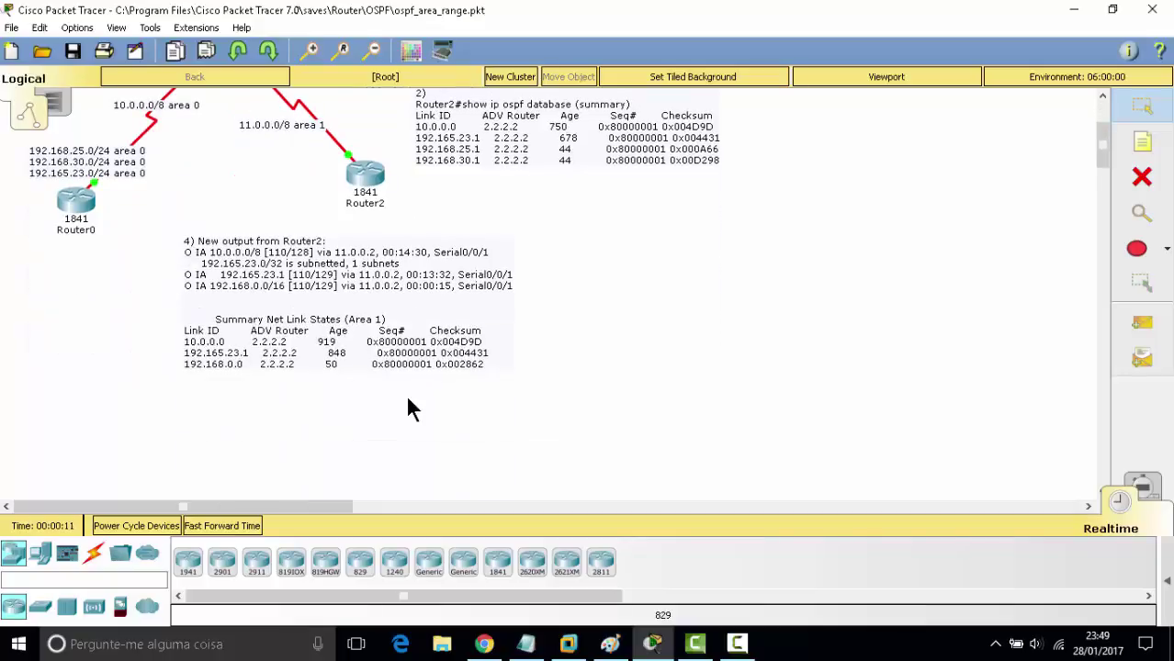
pyautogui.scroll(3, 409, 409)
pyautogui.scroll(-1, 230, 367)
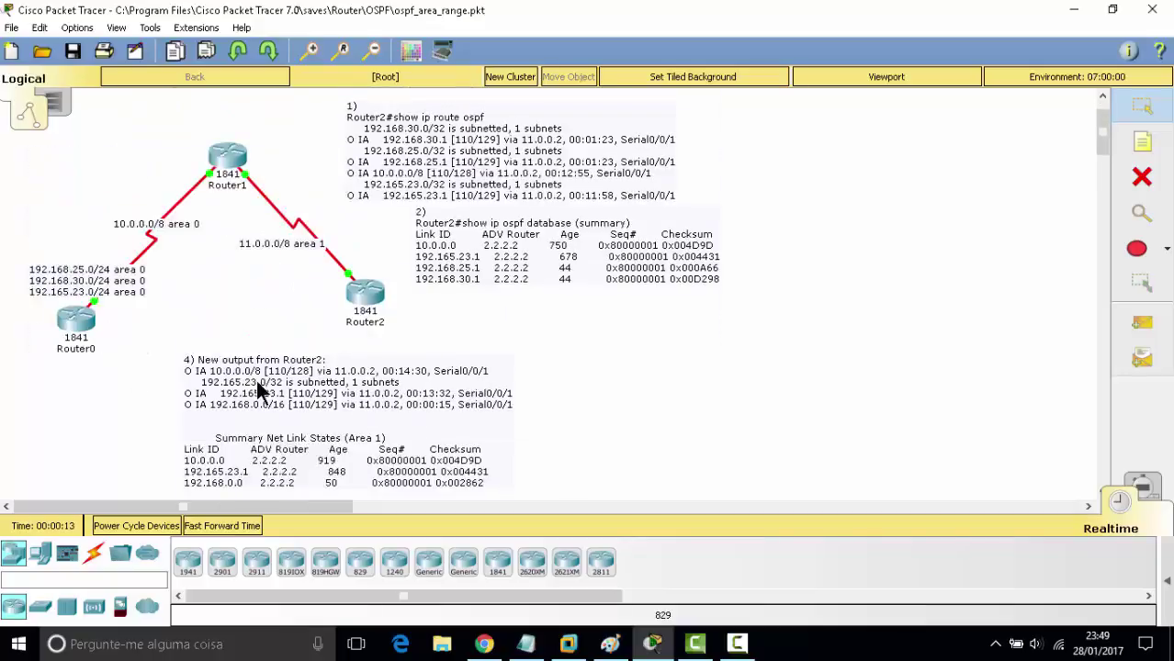
pyautogui.scroll(1, 262, 393)
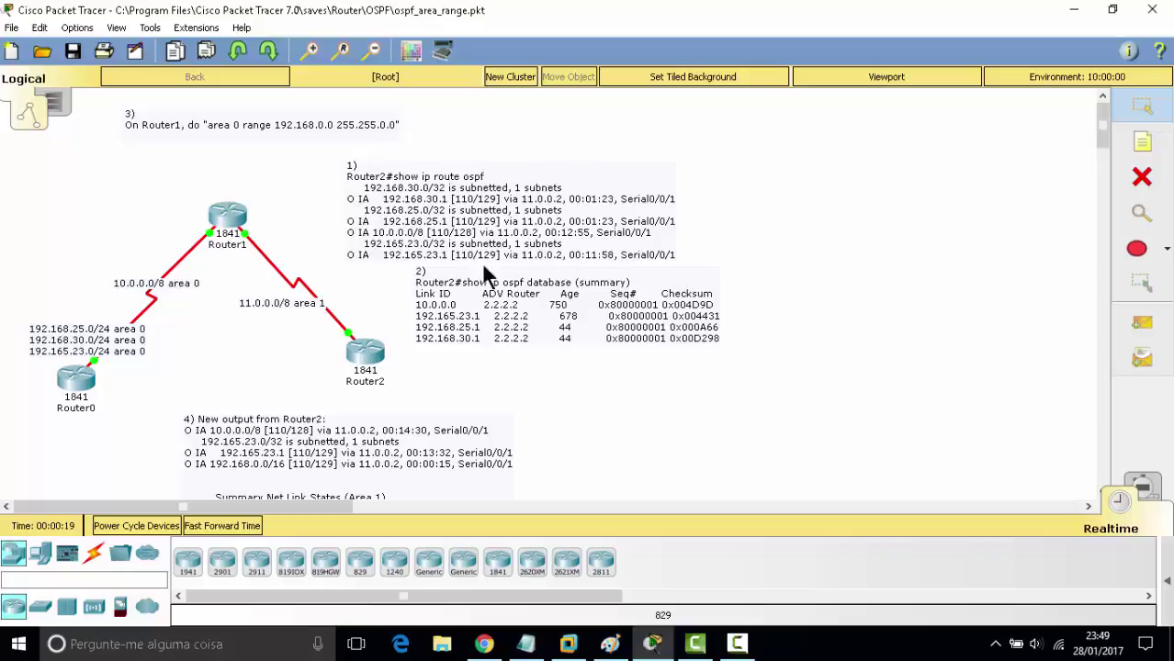
pyautogui.click(76, 384)
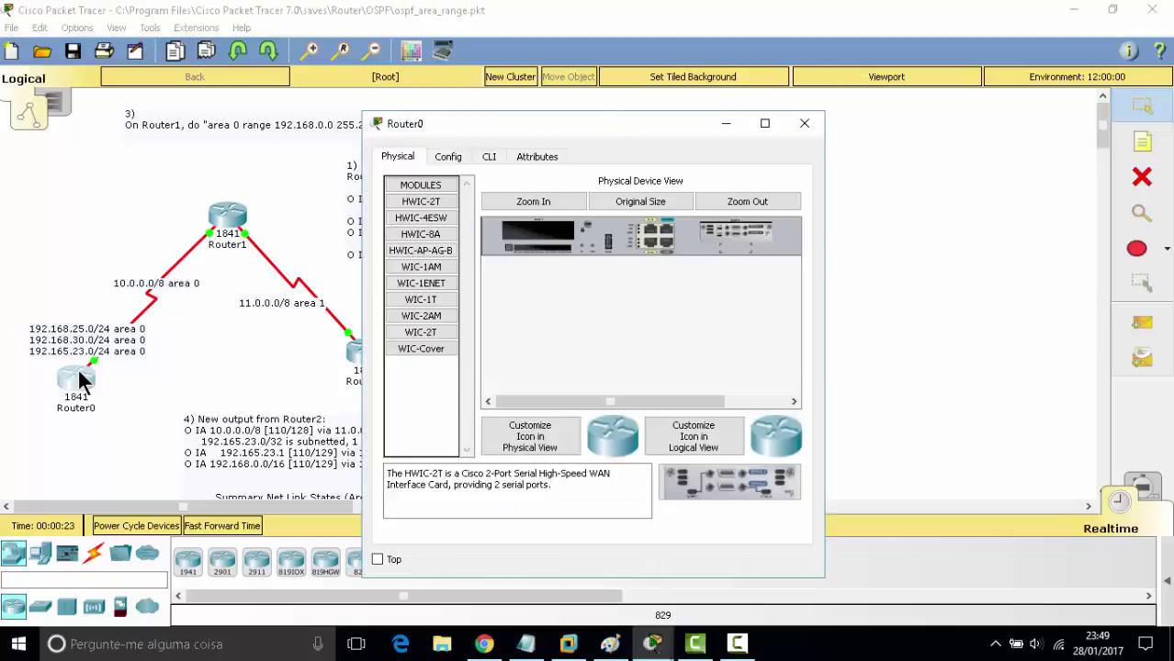
pyautogui.click(486, 156)
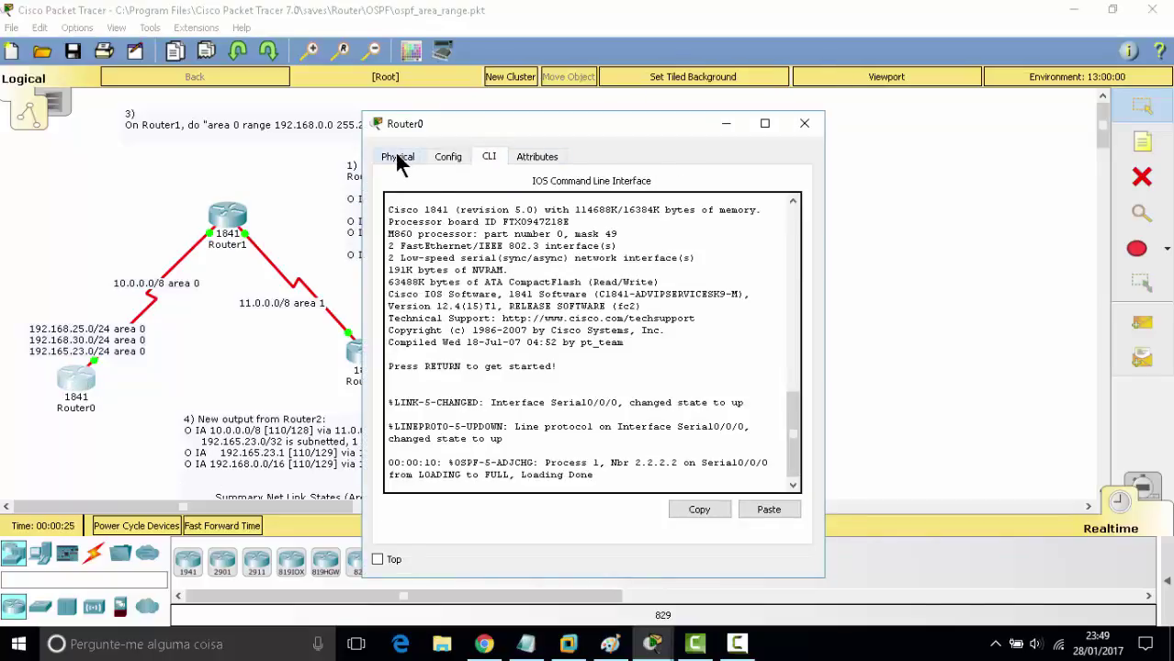
pyautogui.press('Return')
pyautogui.press('Return')
pyautogui.write('en')
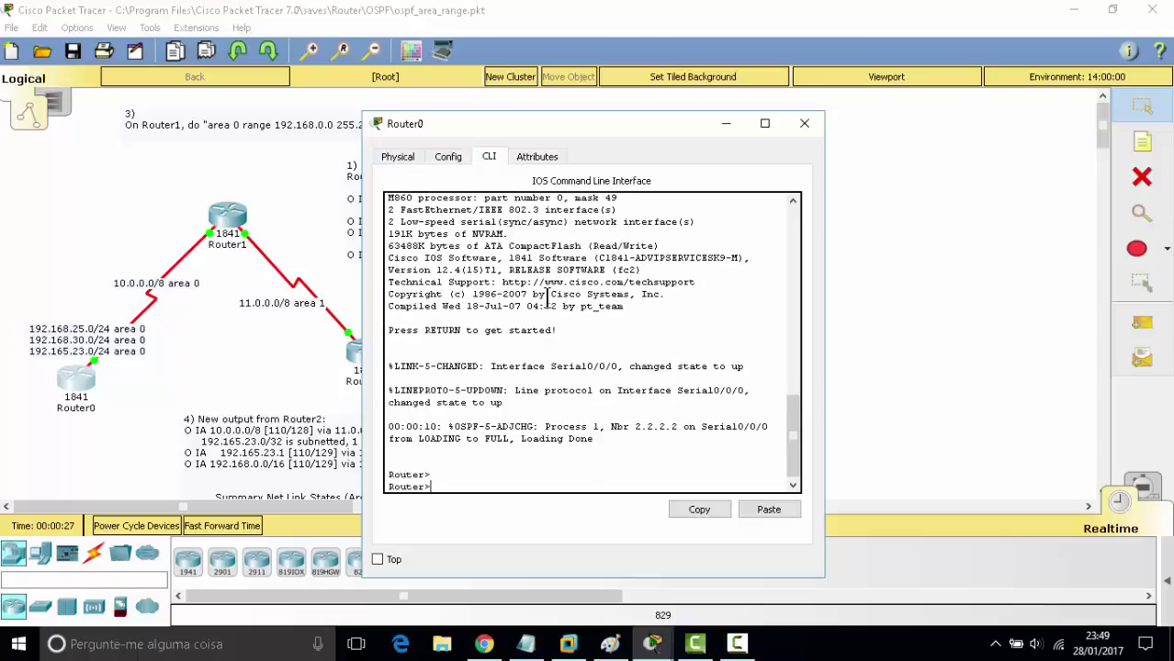
pyautogui.press('Return')
# Step: Display Router0's routing table with sh ip route, then return to the topology
pyautogui.write('sh ip')
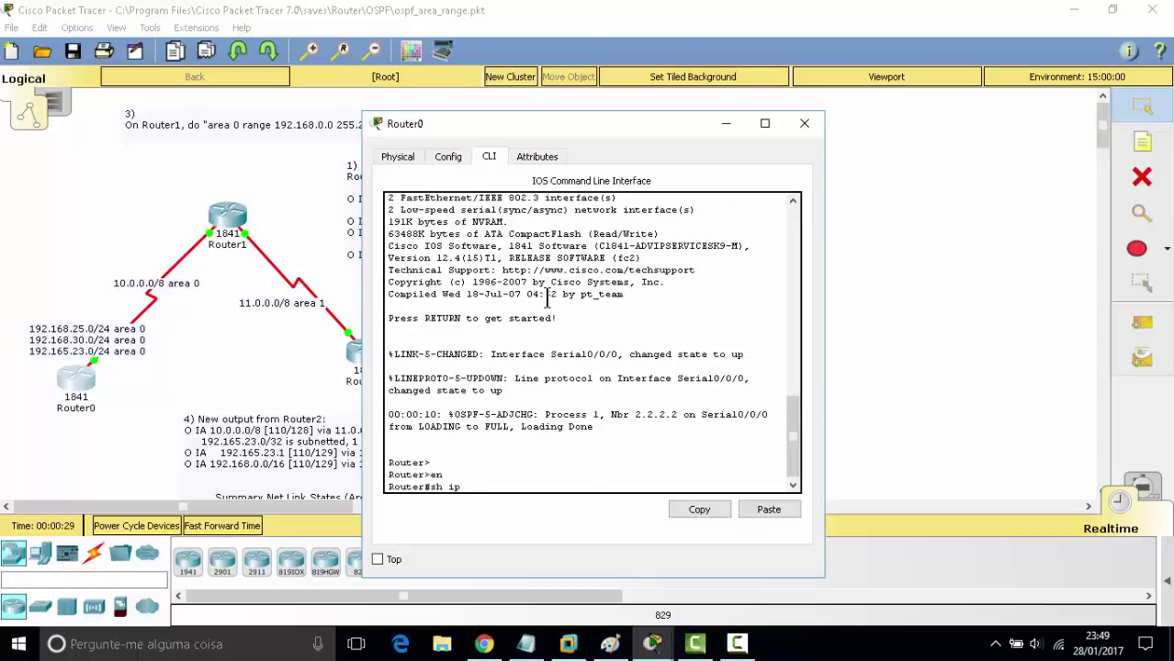
pyautogui.write(' route')
pyautogui.press('Return')
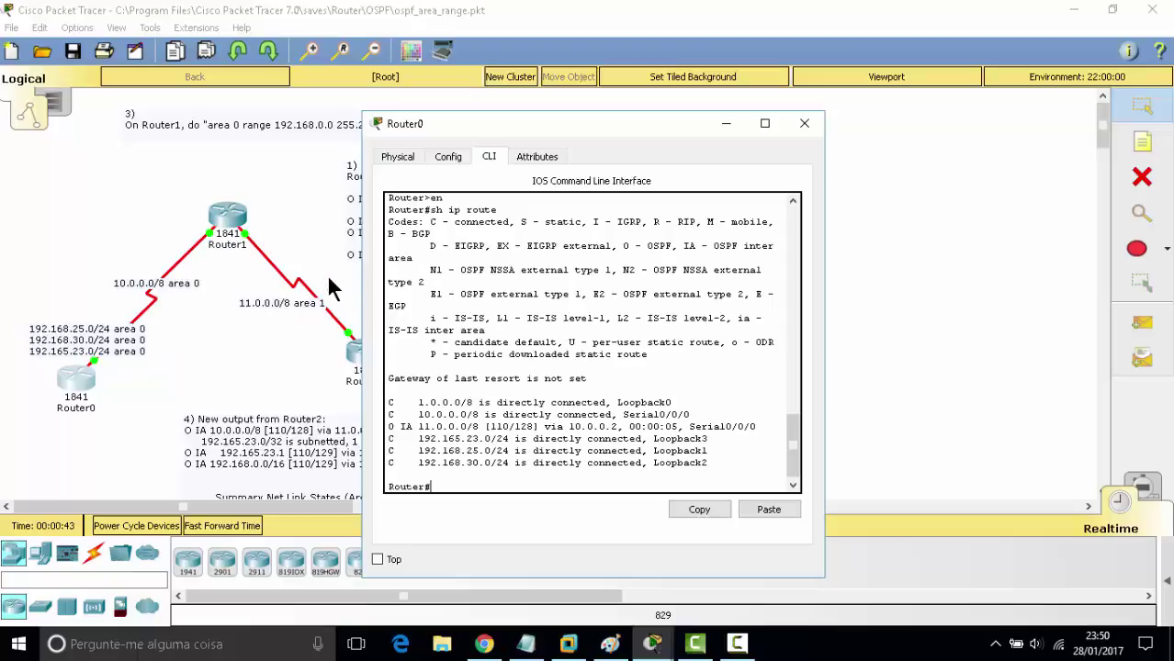
pyautogui.moveTo(551, 123); pyautogui.dragTo(710, 106)
pyautogui.moveTo(624, 113); pyautogui.dragTo(663, 116)
pyautogui.click(177, 217)
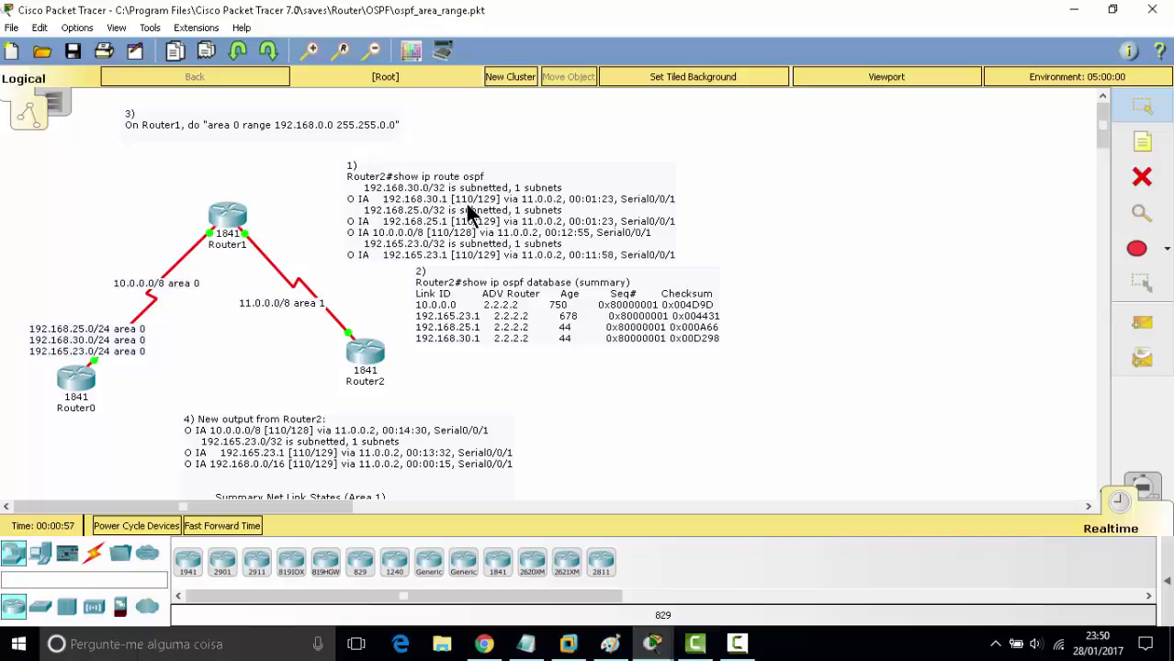
pyautogui.scroll(-2, 792, 234)
pyautogui.scroll(2, 786, 243)
pyautogui.click(14, 29)
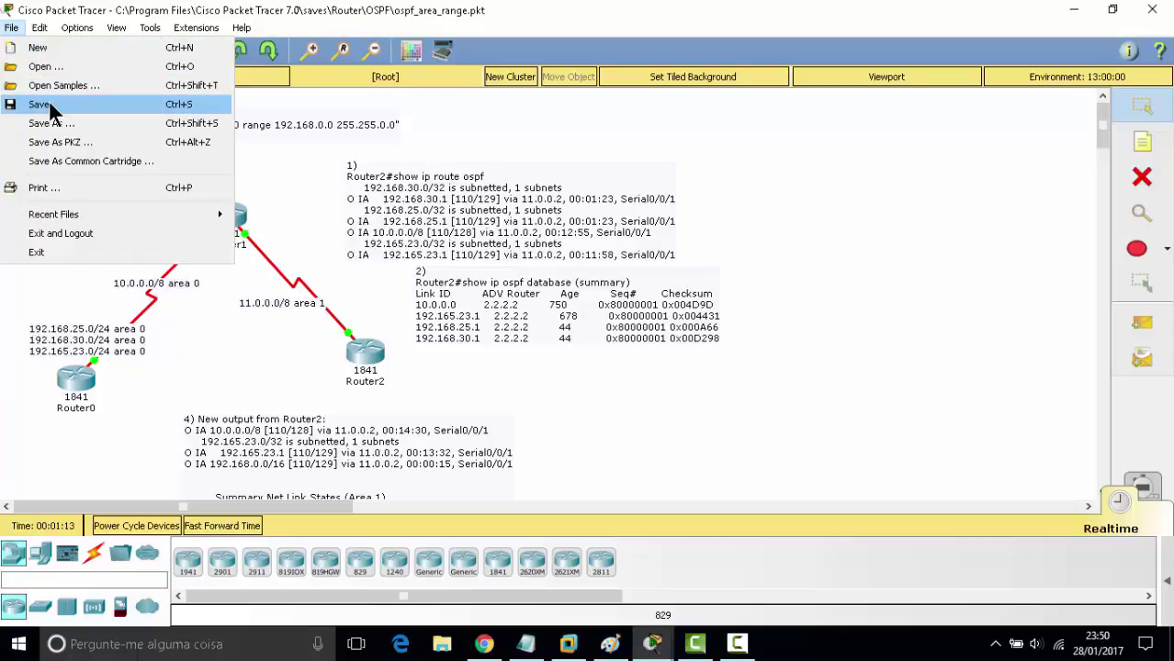
pyautogui.moveTo(125, 211)
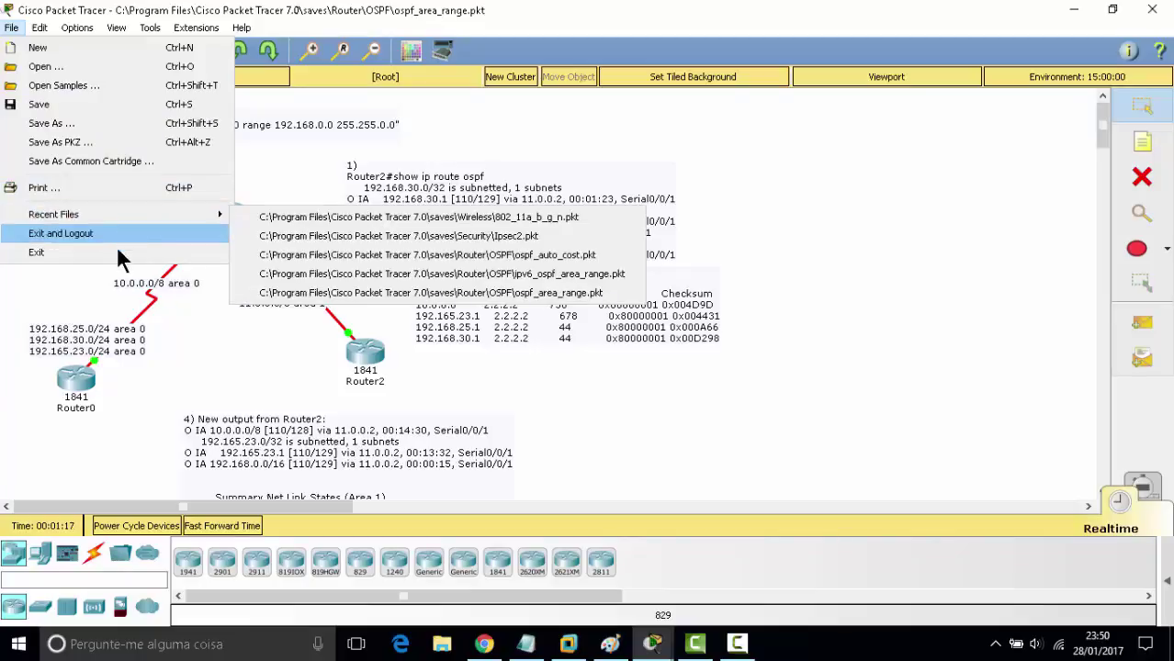
# Step: Review the interface preferences, then close them without changing any option
pyautogui.moveTo(48, 33)
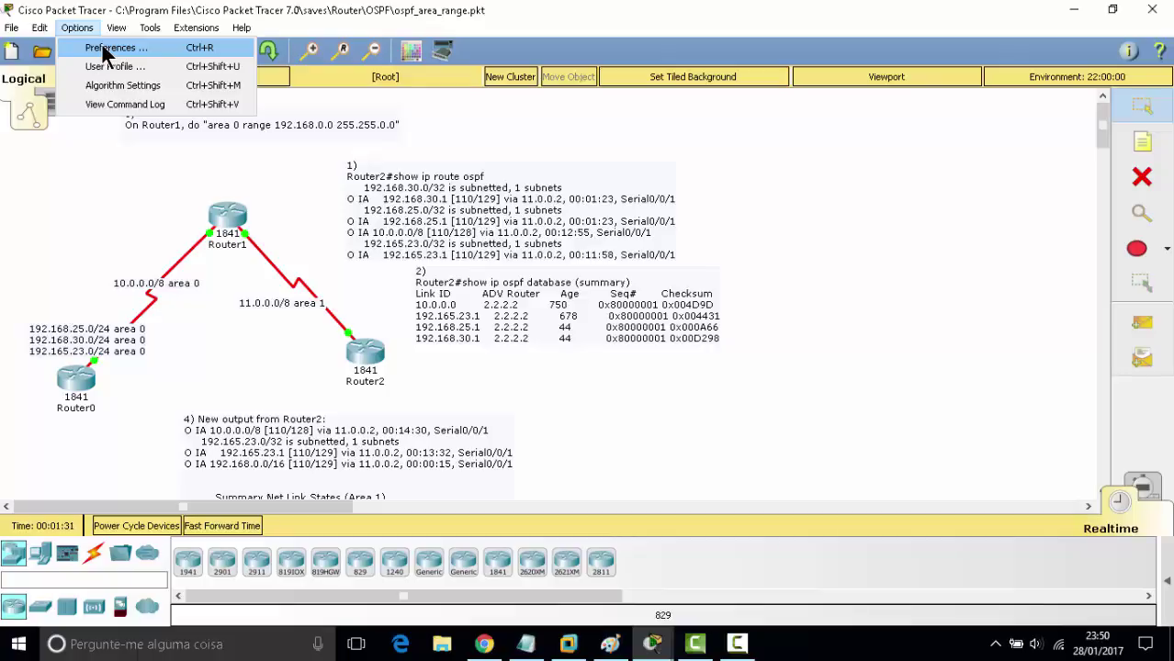
pyautogui.click(107, 51)
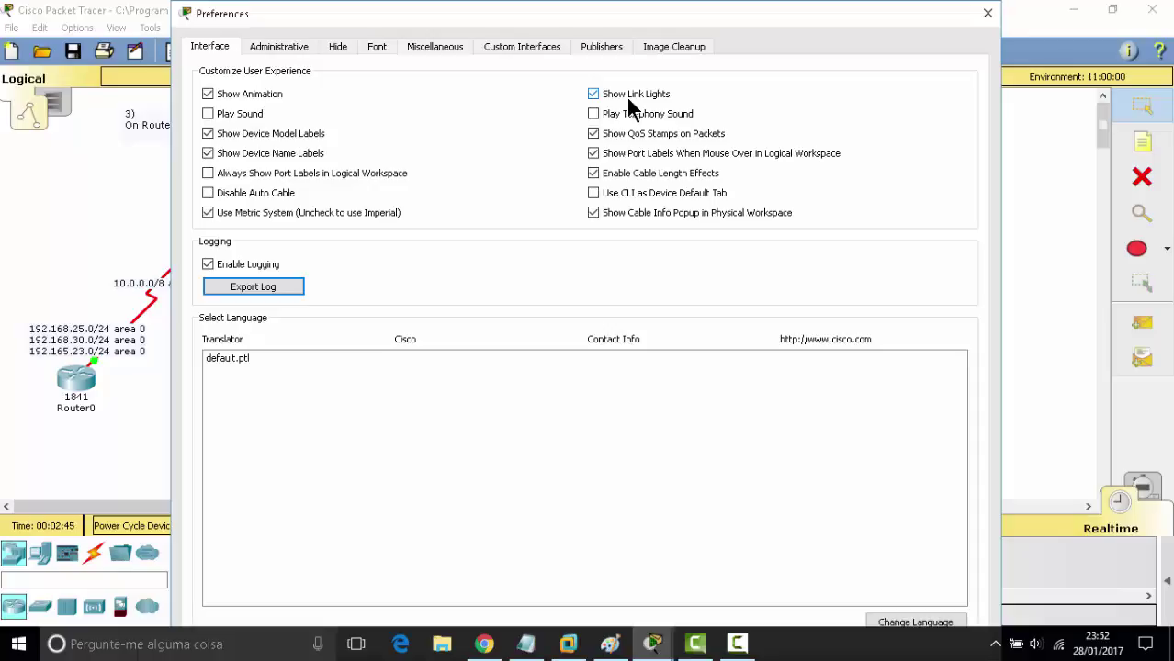
pyautogui.moveTo(864, 17); pyautogui.dragTo(1000, 16)
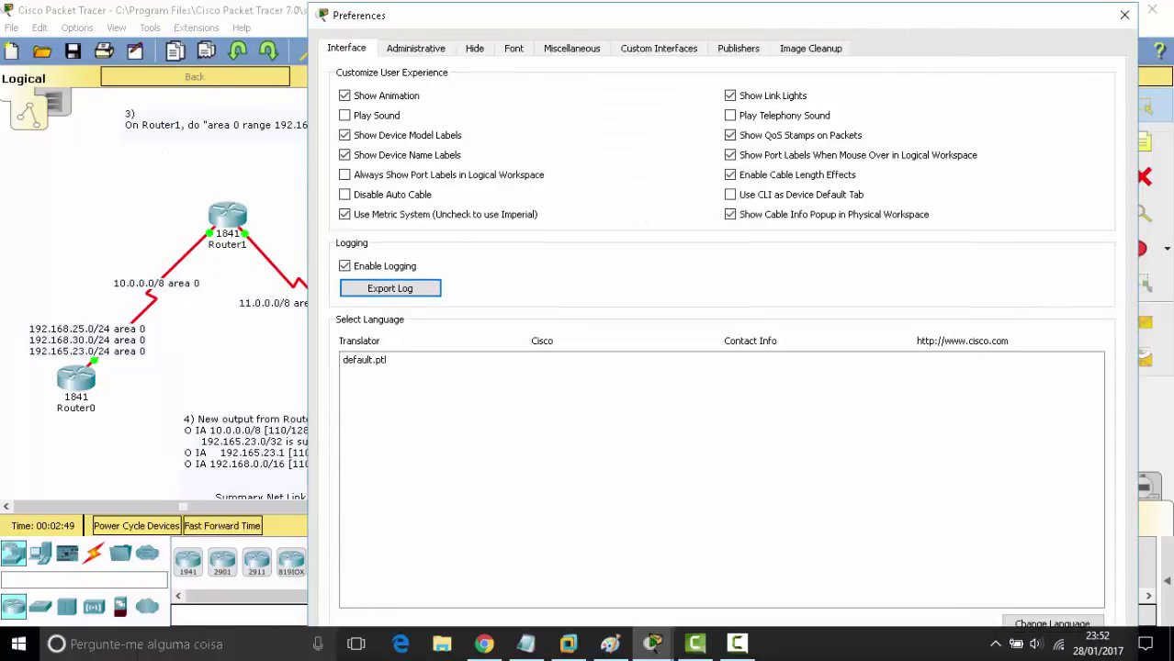
pyautogui.click(1124, 16)
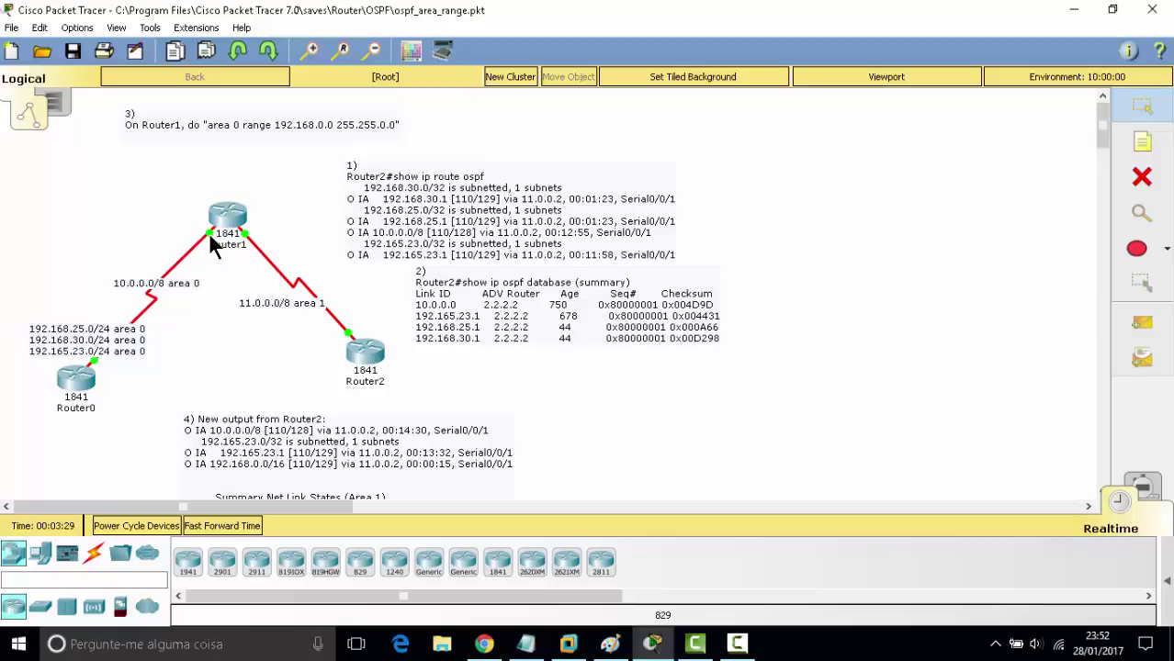
# Step: Disable Show Link Lights in the interface preferences and return to the topology
pyautogui.moveTo(225, 234)
pyautogui.click(77, 28)
pyautogui.click(87, 47)
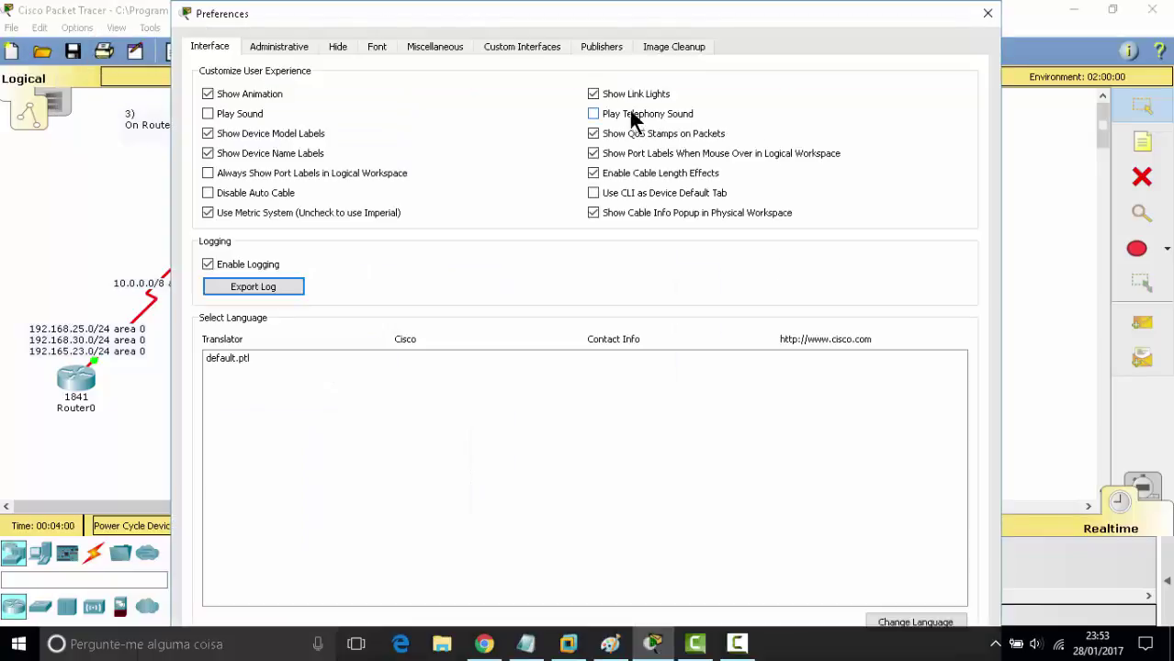
pyautogui.click(608, 95)
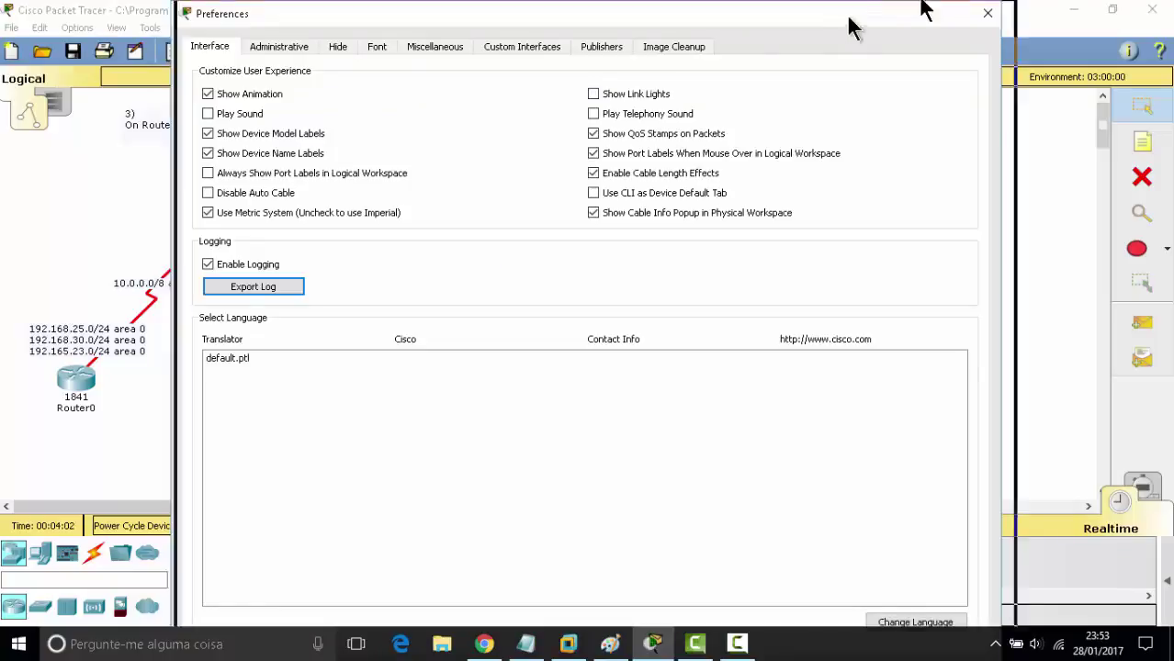
pyautogui.moveTo(850, 28); pyautogui.dragTo(1005, 27)
pyautogui.click(1143, 13)
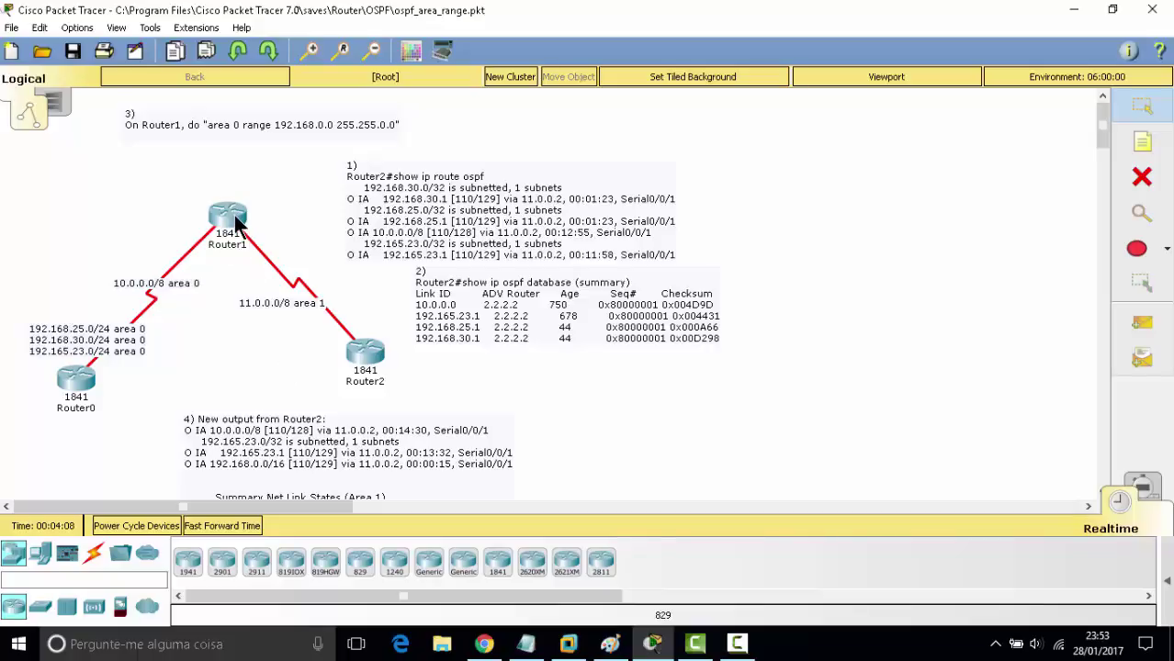
# Step: Re-enable Show Link Lights in the interface preferences
pyautogui.moveTo(234, 215)
pyautogui.click(77, 27)
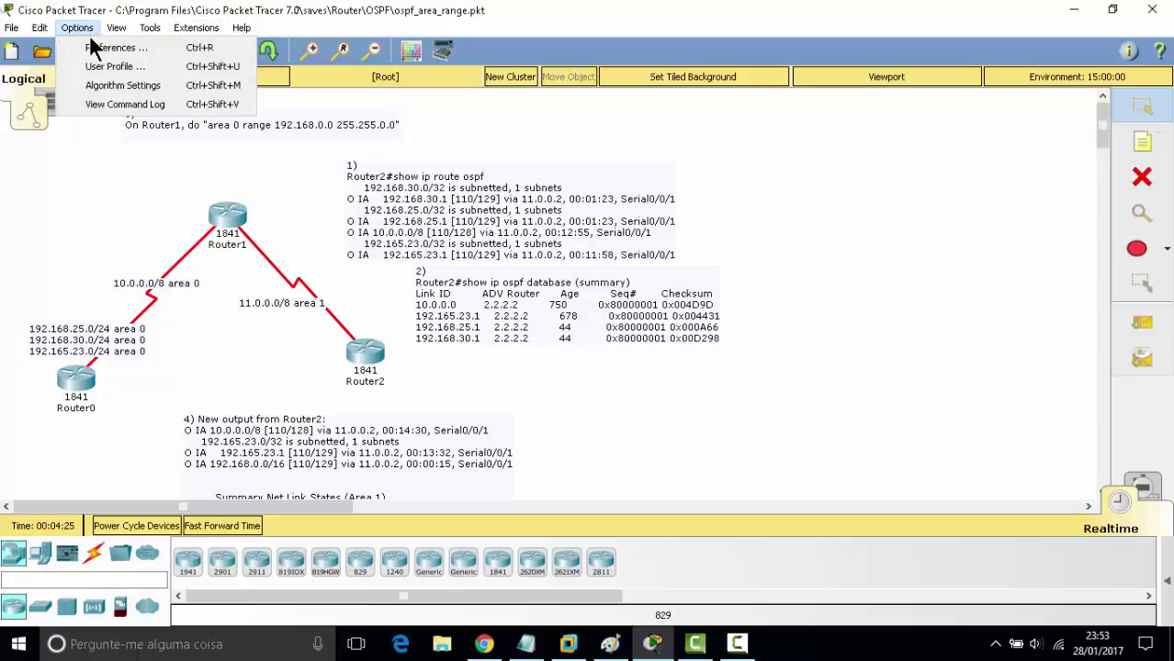
pyautogui.click(97, 47)
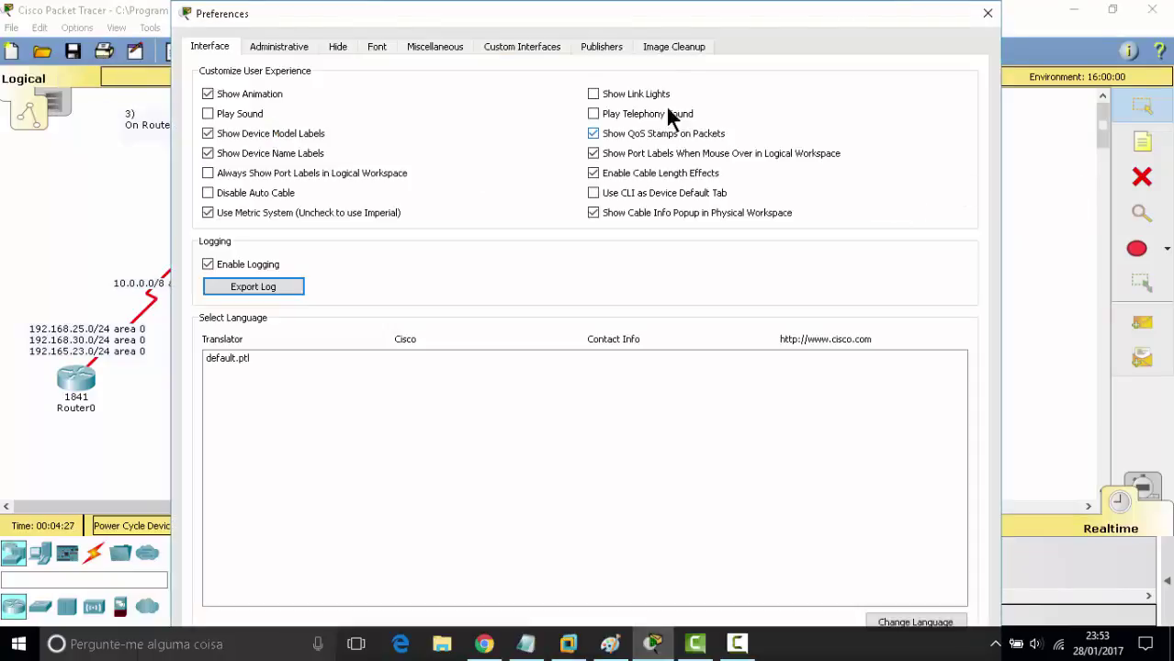
pyautogui.click(597, 95)
# Step: Review the administrative, hide, font, miscellaneous and custom interface settings in the preferences
pyautogui.click(276, 50)
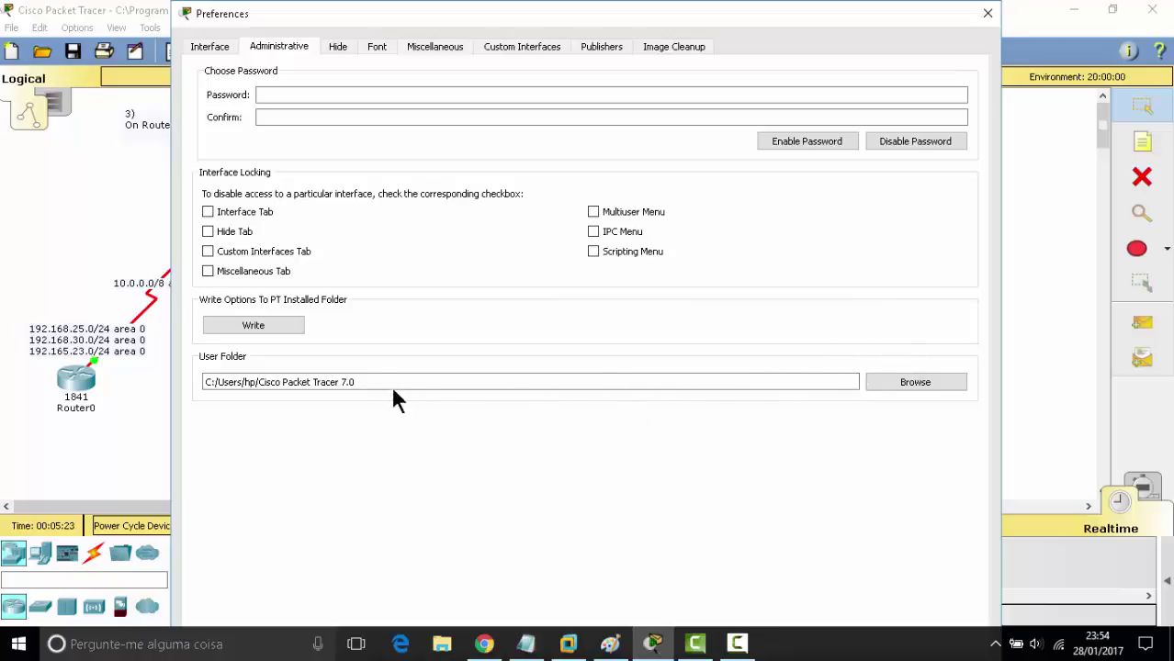
pyautogui.click(340, 47)
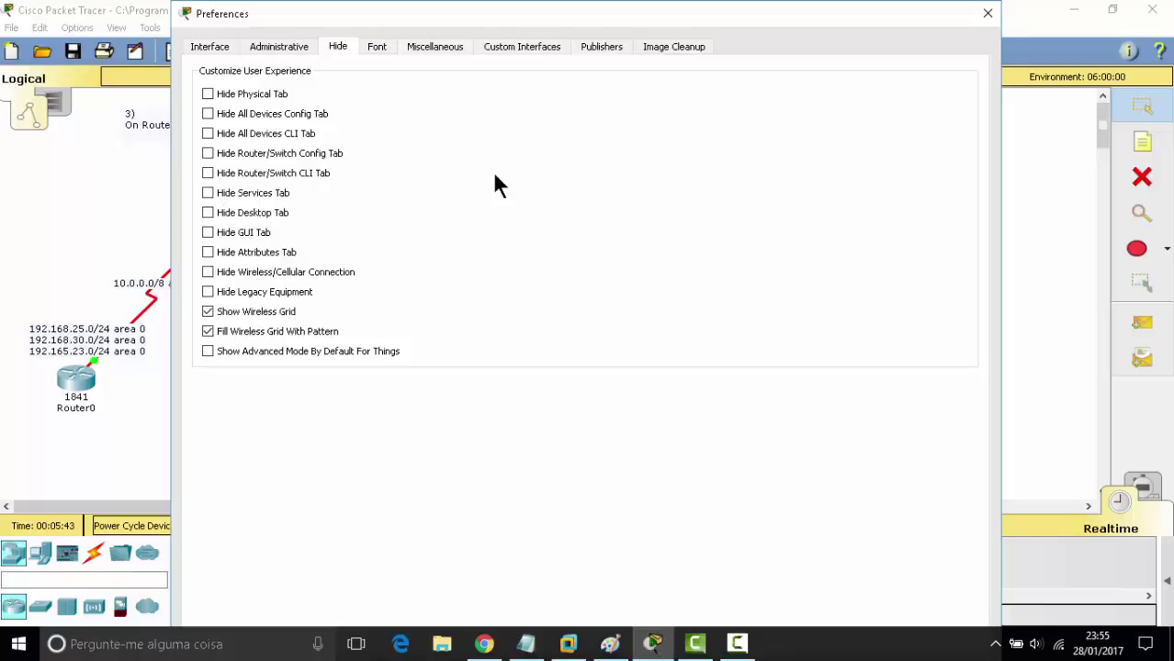
pyautogui.click(377, 47)
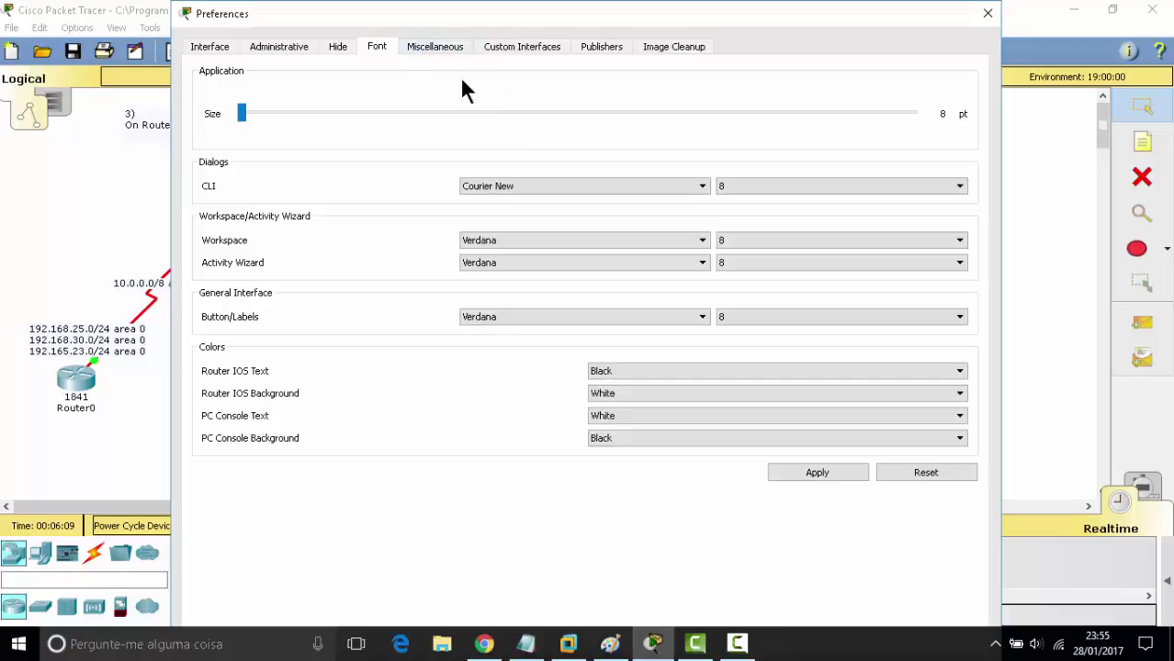
pyautogui.click(459, 46)
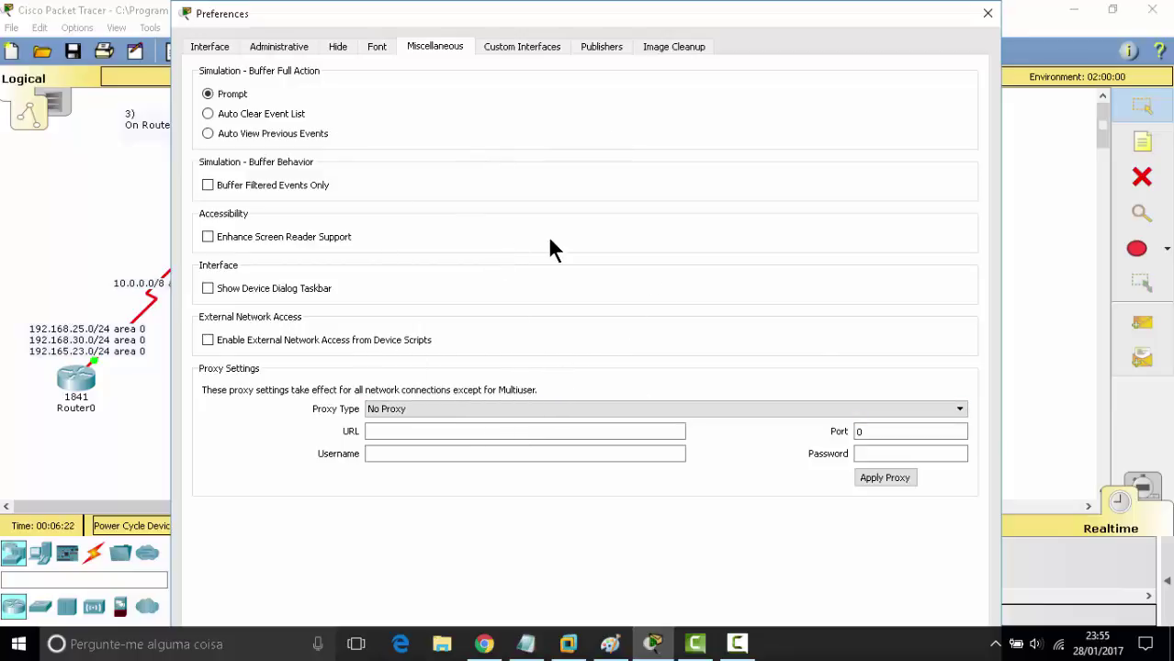
pyautogui.click(540, 45)
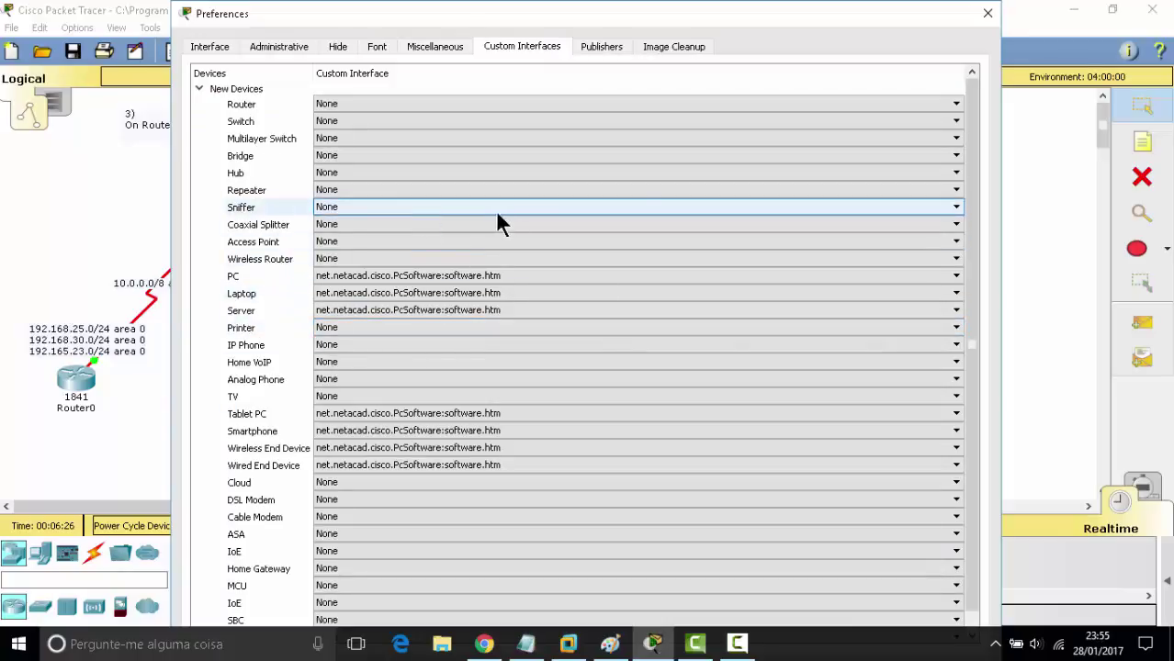
# Step: Review the Sniffer's custom interface choices, the publishers and the image cleanup settings, then close the preferences without changes
pyautogui.click(211, 345)
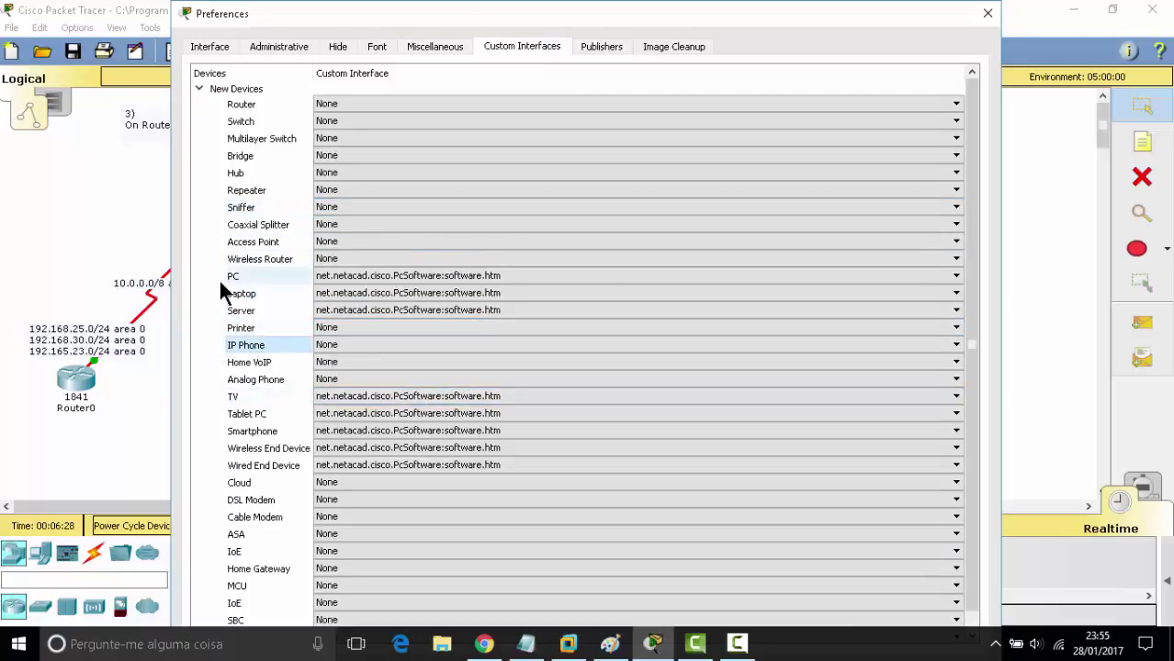
pyautogui.scroll(-1, 218, 280)
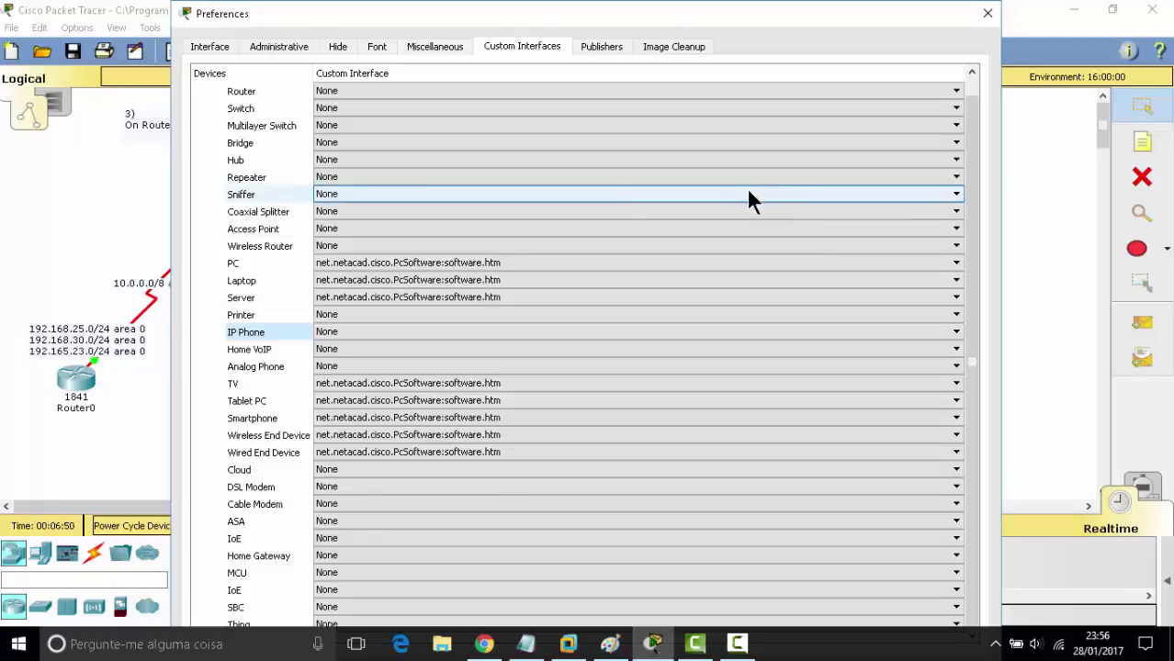
pyautogui.click(677, 188)
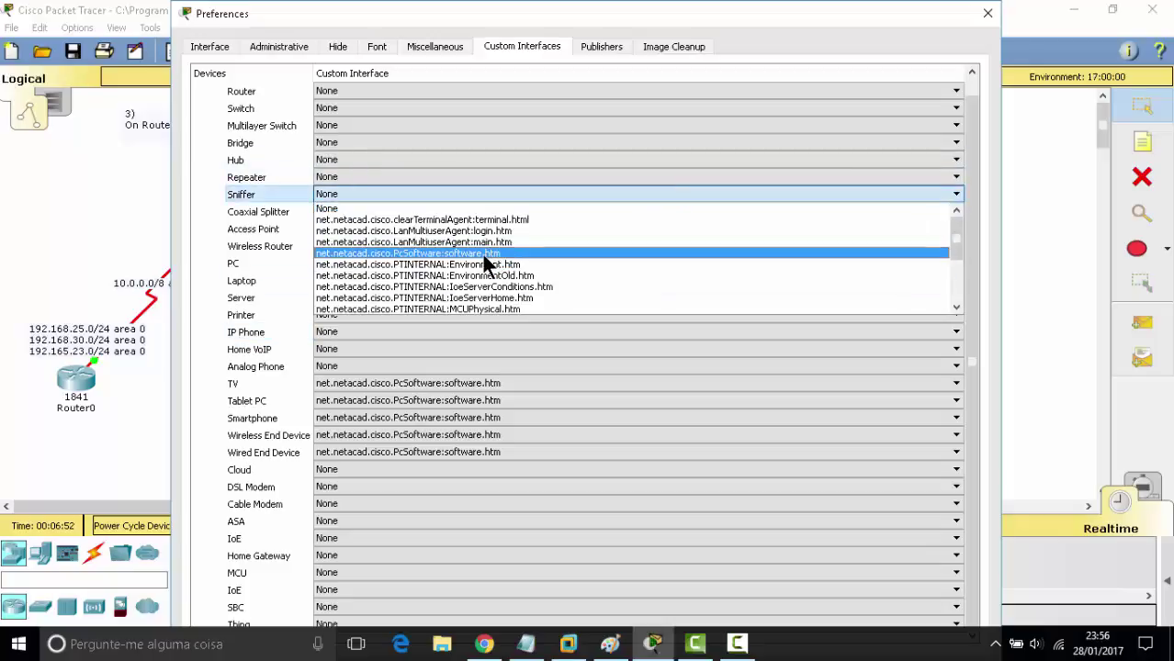
pyautogui.click(252, 196)
pyautogui.click(587, 48)
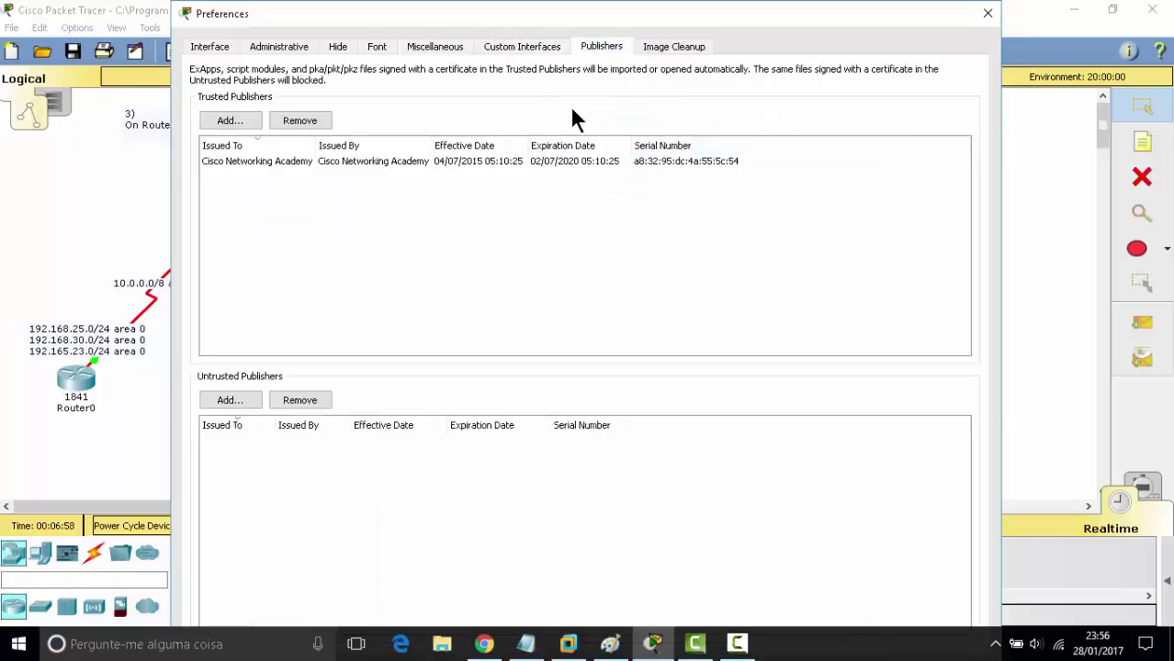
pyautogui.click(682, 46)
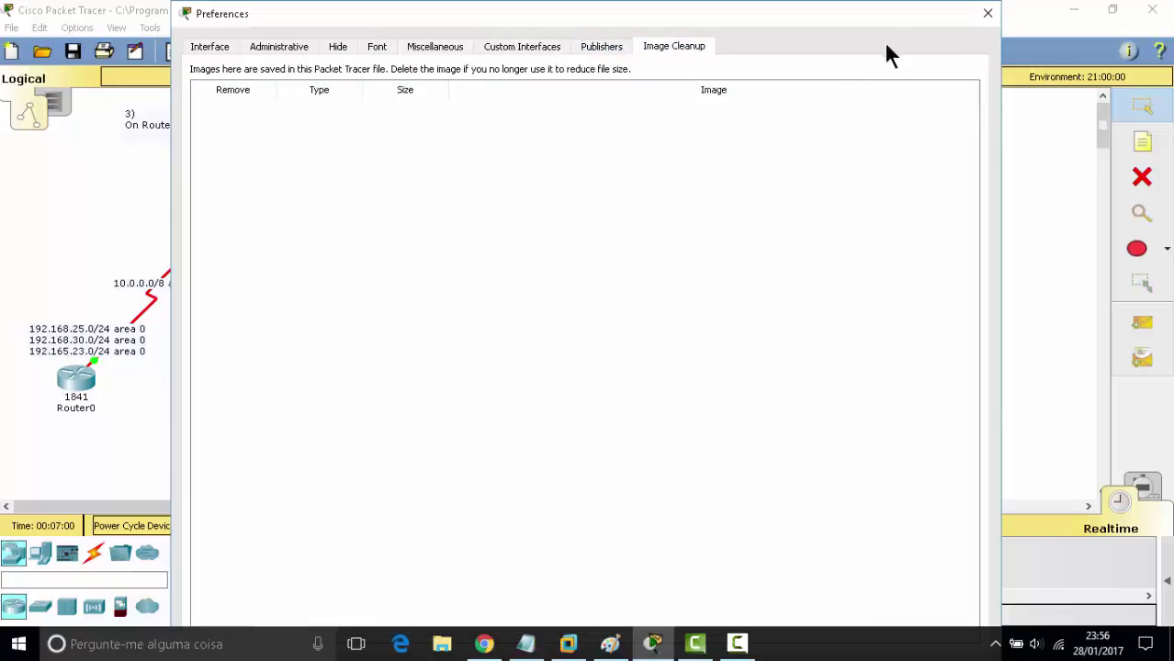
pyautogui.click(996, 17)
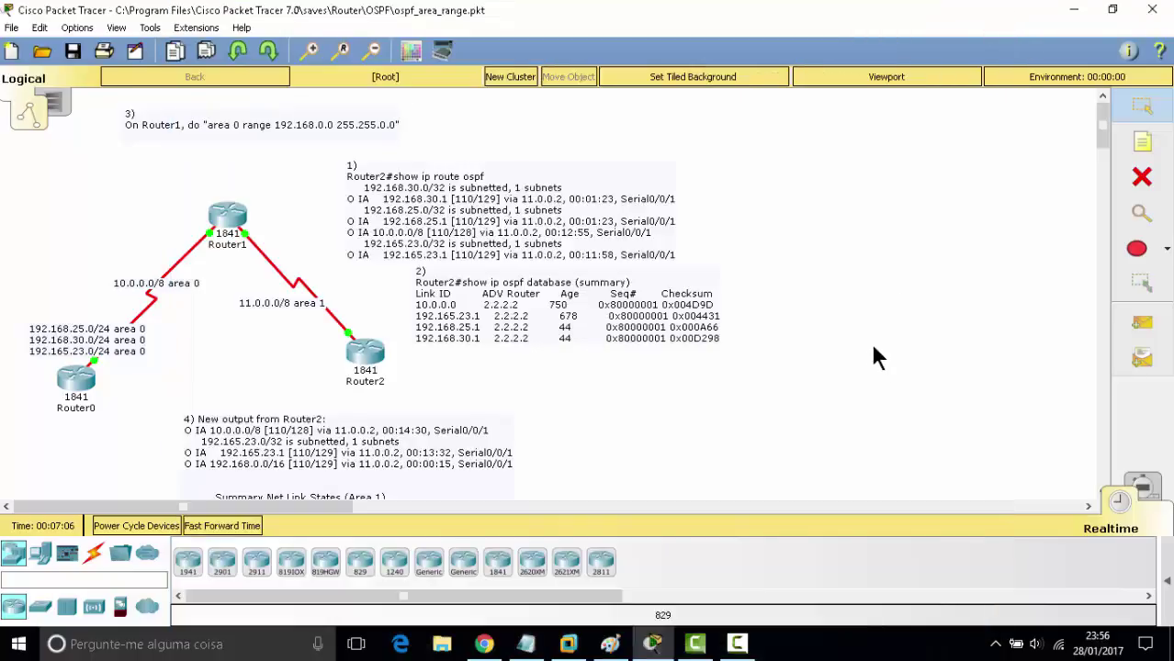
# Step: Open the IOS Command Log and move its window clear of the topology, into the empty area beside the notes
pyautogui.click(77, 27)
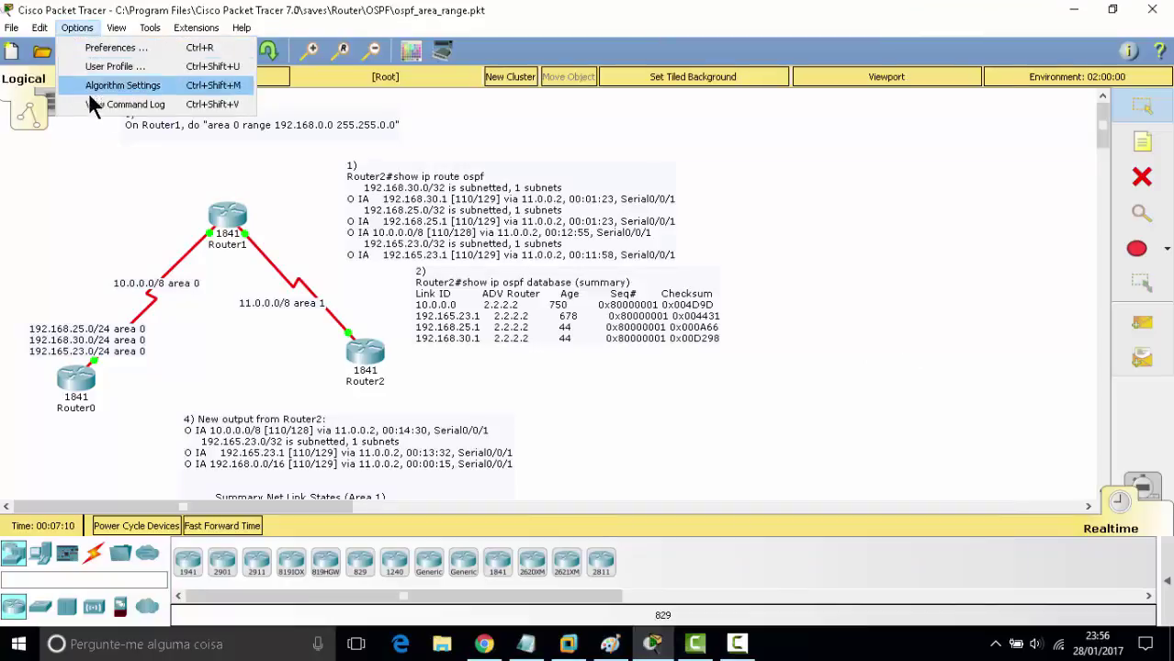
pyautogui.click(112, 104)
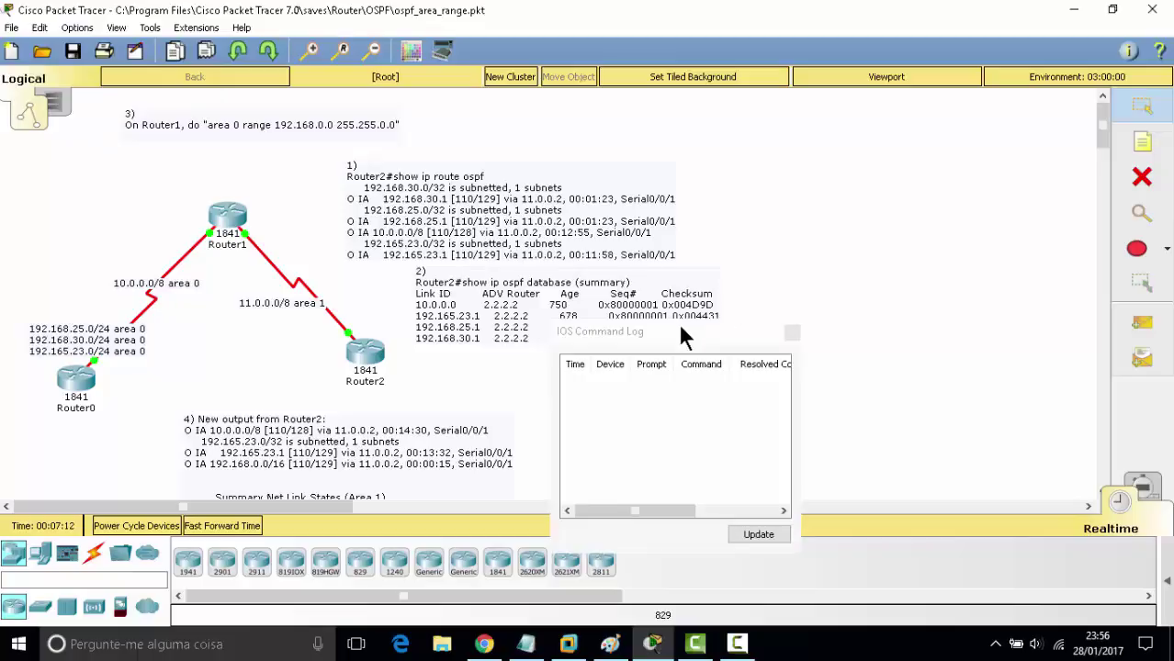
pyautogui.moveTo(649, 340); pyautogui.dragTo(913, 241)
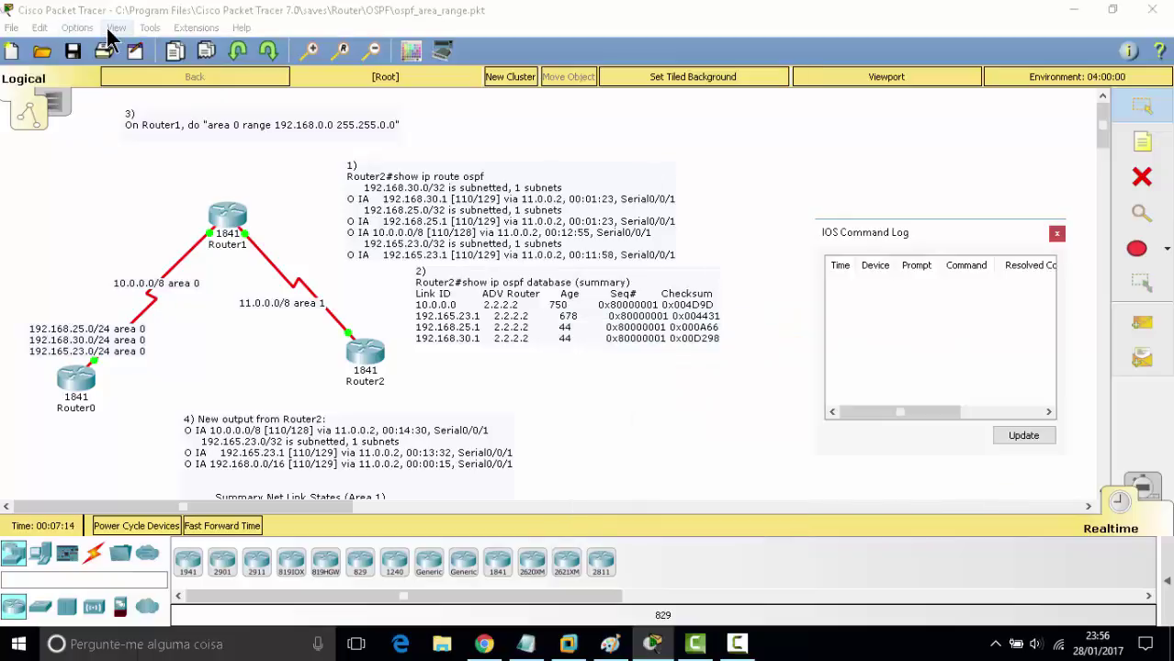
pyautogui.click(77, 27)
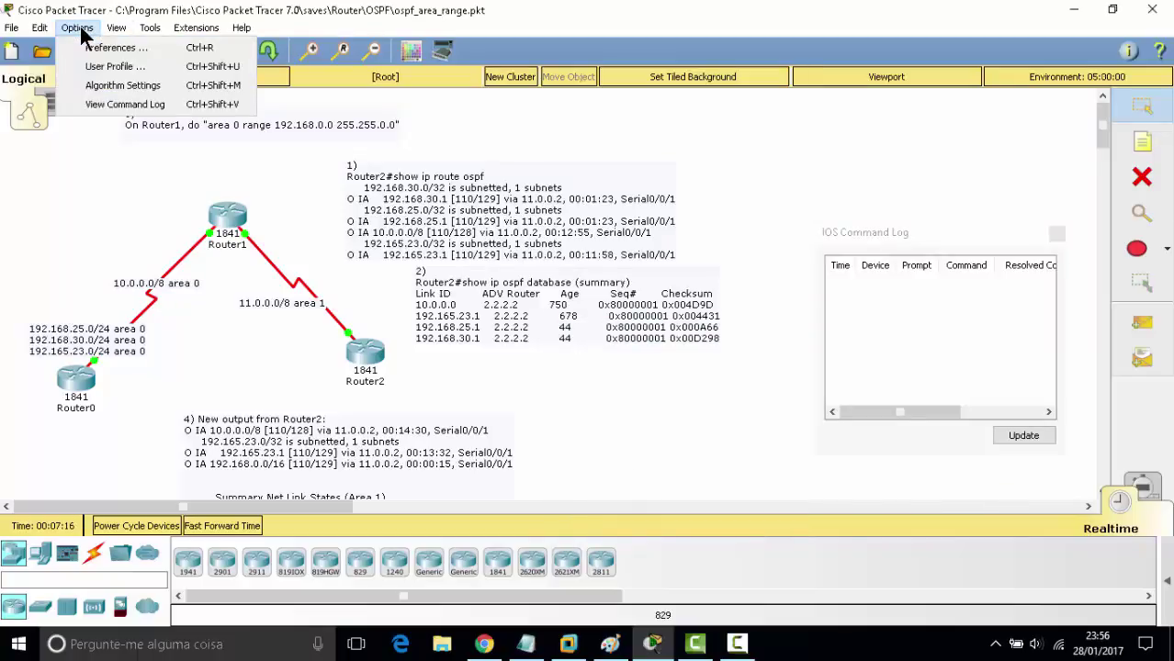
pyautogui.click(756, 128)
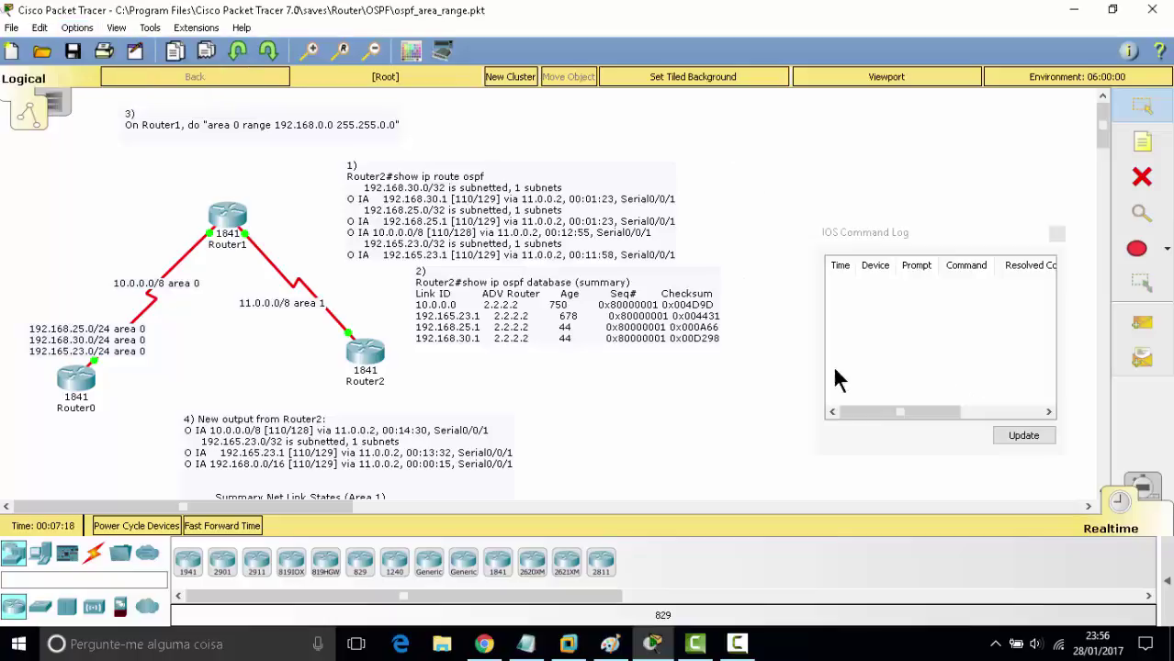
# Step: Open Router0's command line and run "sh ip route" to display its routing table
pyautogui.moveTo(66, 393)
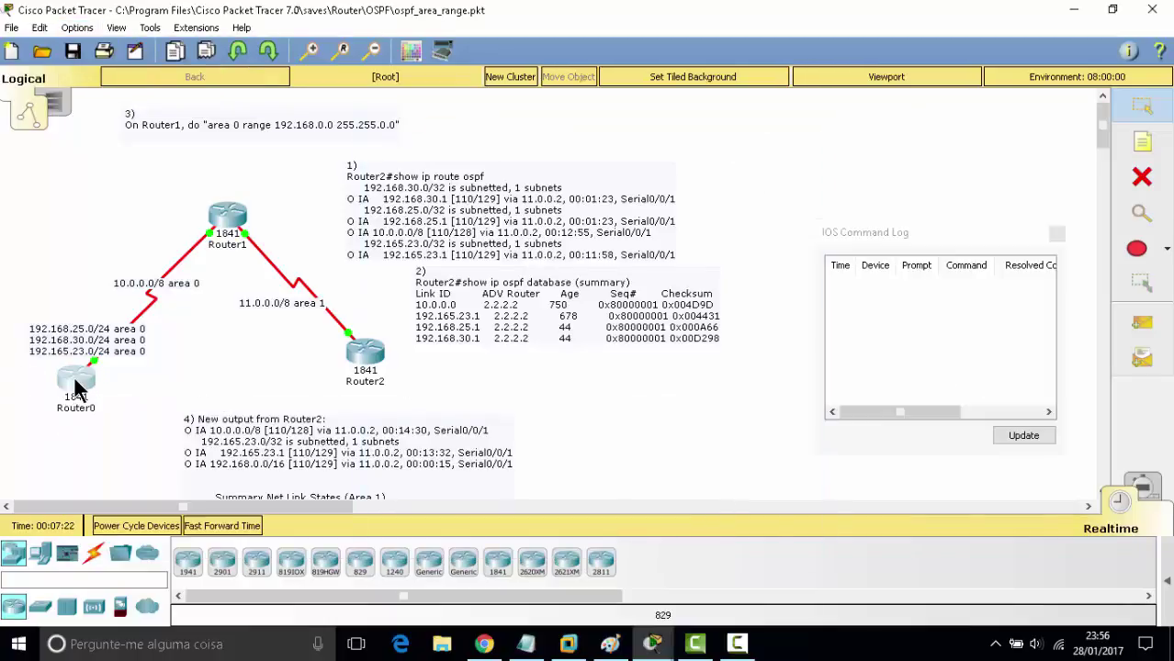
pyautogui.click(76, 390)
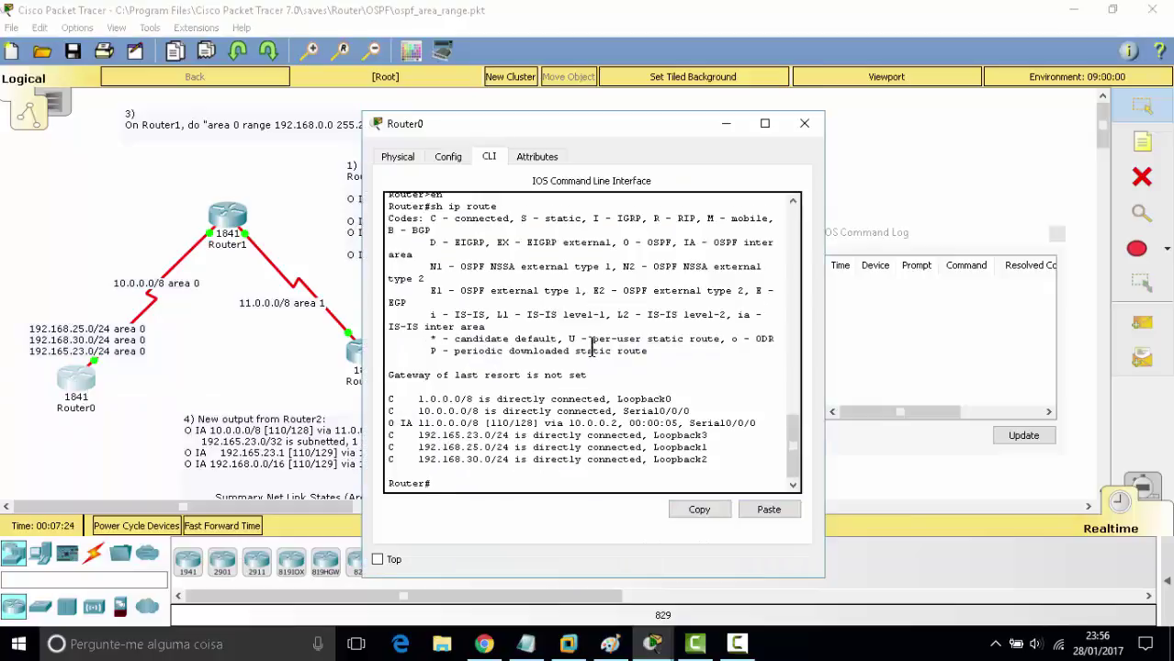
pyautogui.press('Return')
pyautogui.press('Return')
pyautogui.write('sh ip route')
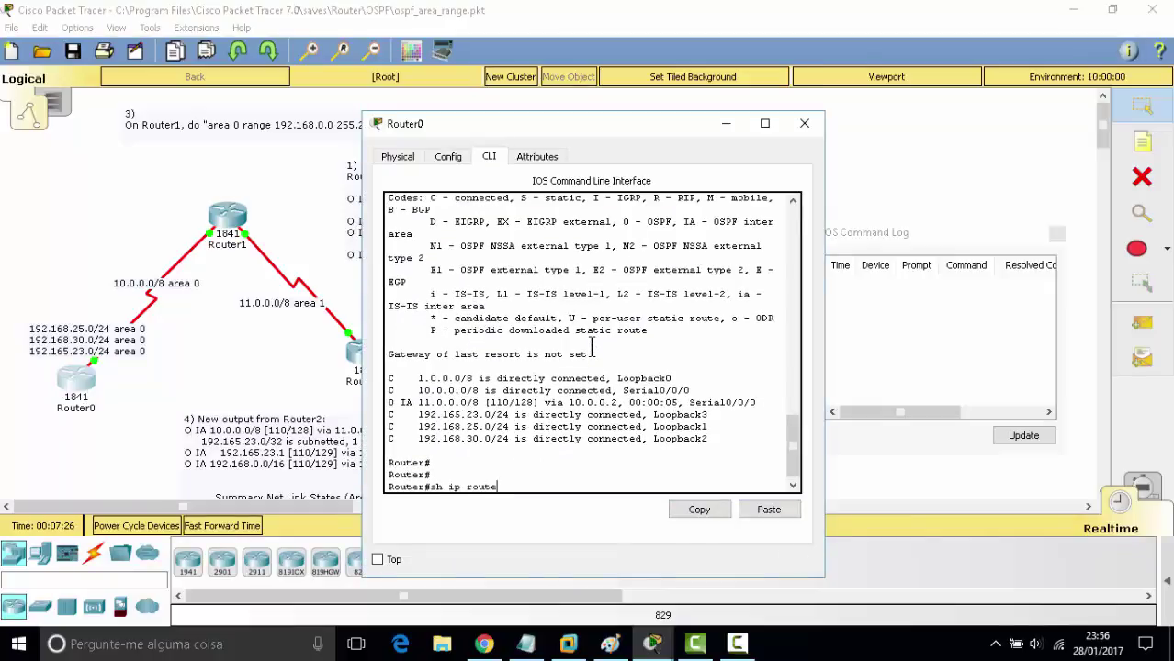
pyautogui.press('Return')
# Step: Run "sh ip ospf database" on Router0
pyautogui.write('sh ip o')
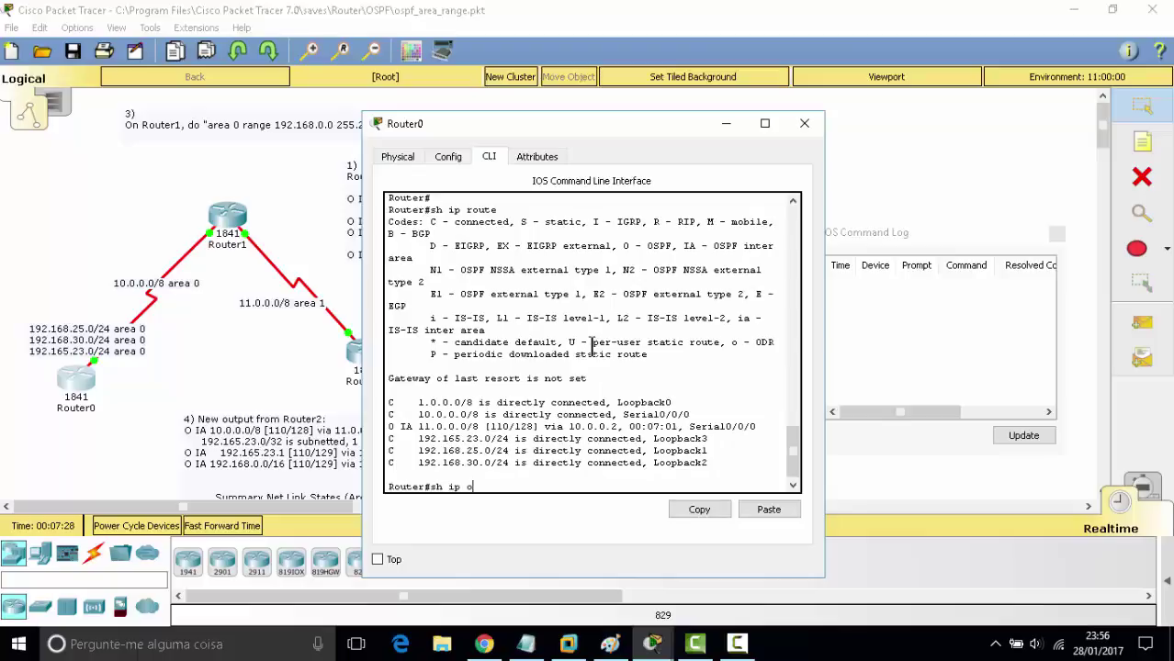
pyautogui.write('sp')
pyautogui.press('Tab')
pyautogui.write('da')
pyautogui.press('Tab')
pyautogui.press('Return')
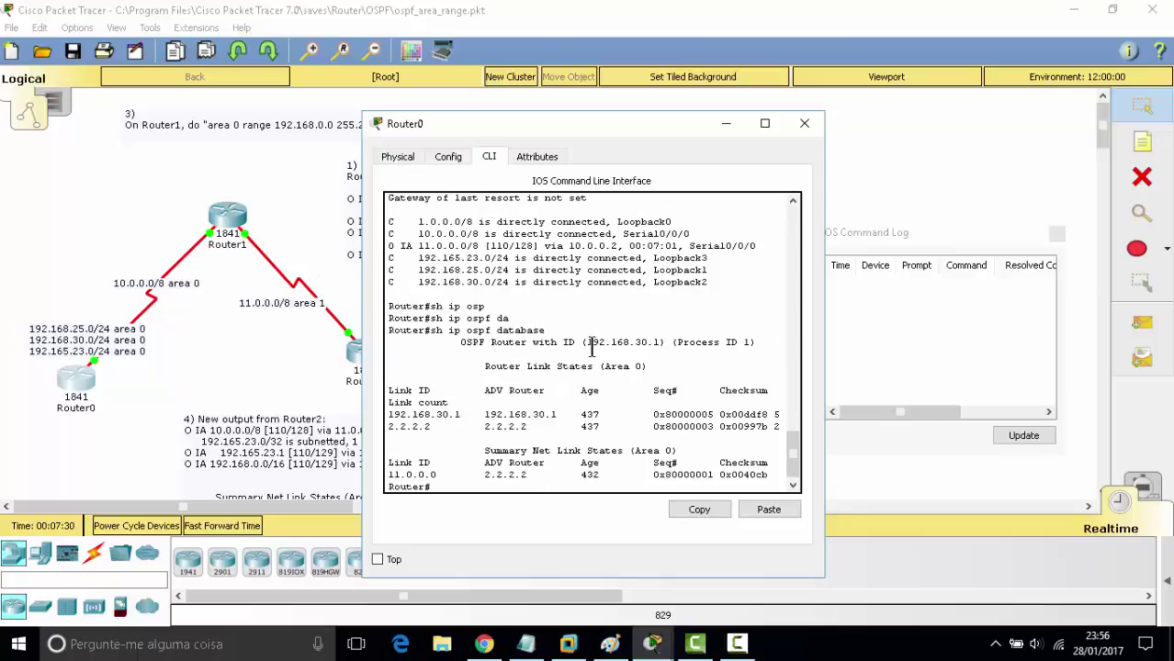
# Step: Run "sh run" on Router0, then move its window away from the IOS Command Log
pyautogui.press('Return')
pyautogui.press('Return')
pyautogui.write('sh')
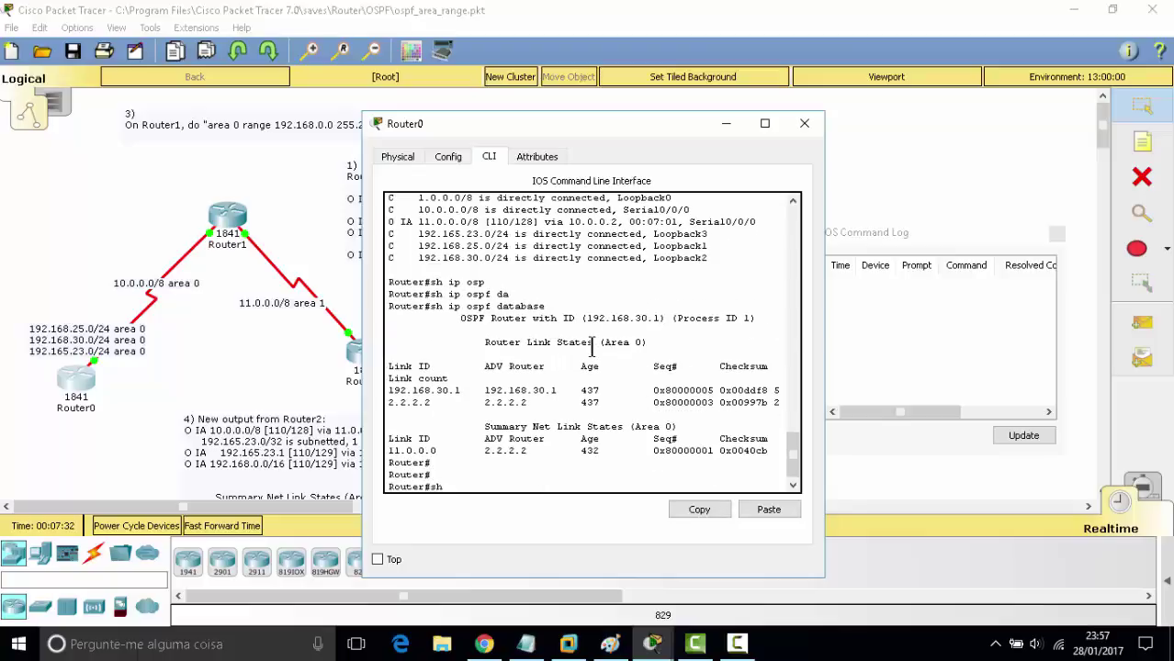
pyautogui.write(' run')
pyautogui.press('Return')
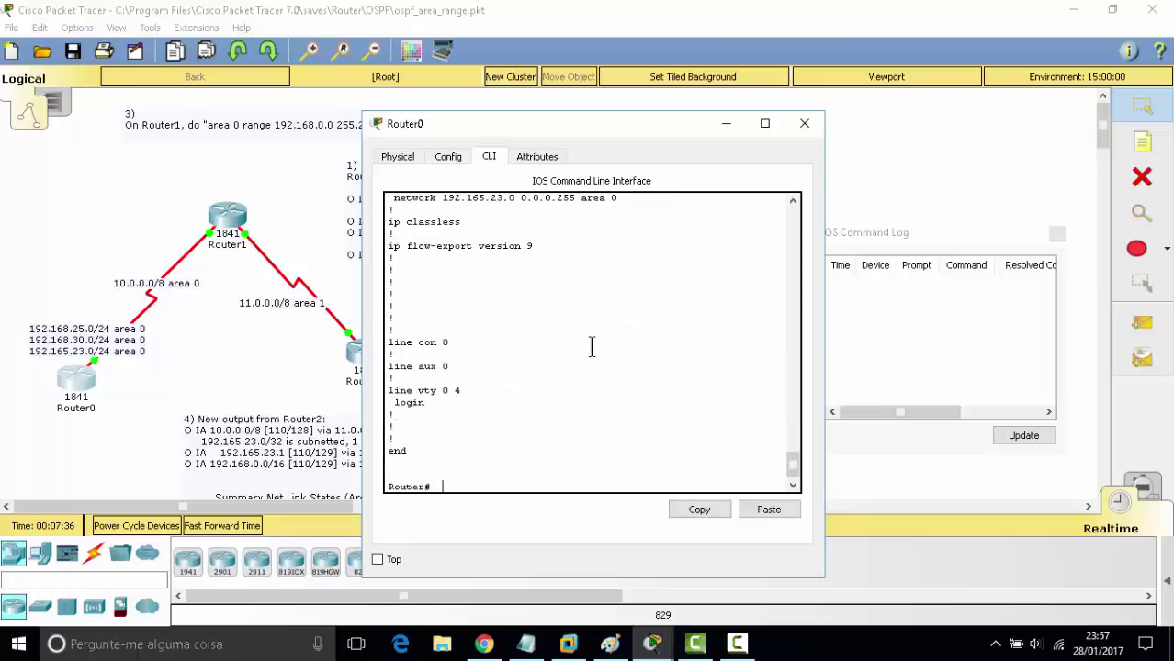
pyautogui.press('Return')
pyautogui.moveTo(617, 130); pyautogui.dragTo(368, 154)
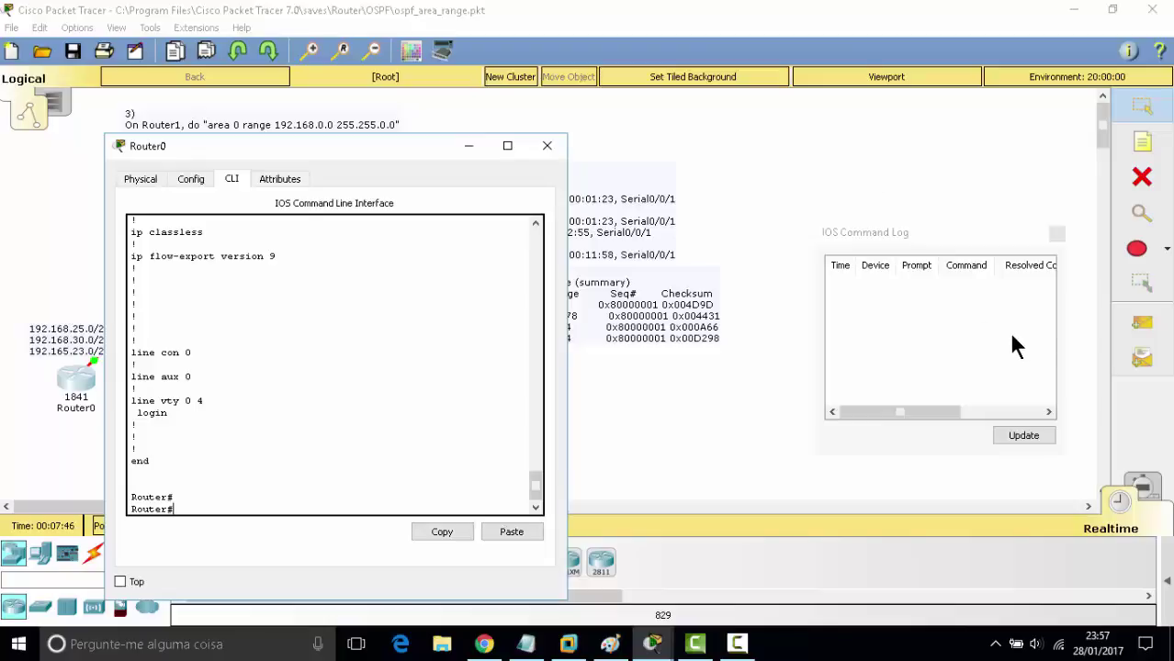
# Step: Update the IOS Command Log with the commands entered on Router0 and dock the log beside the workspace
pyautogui.click(1018, 437)
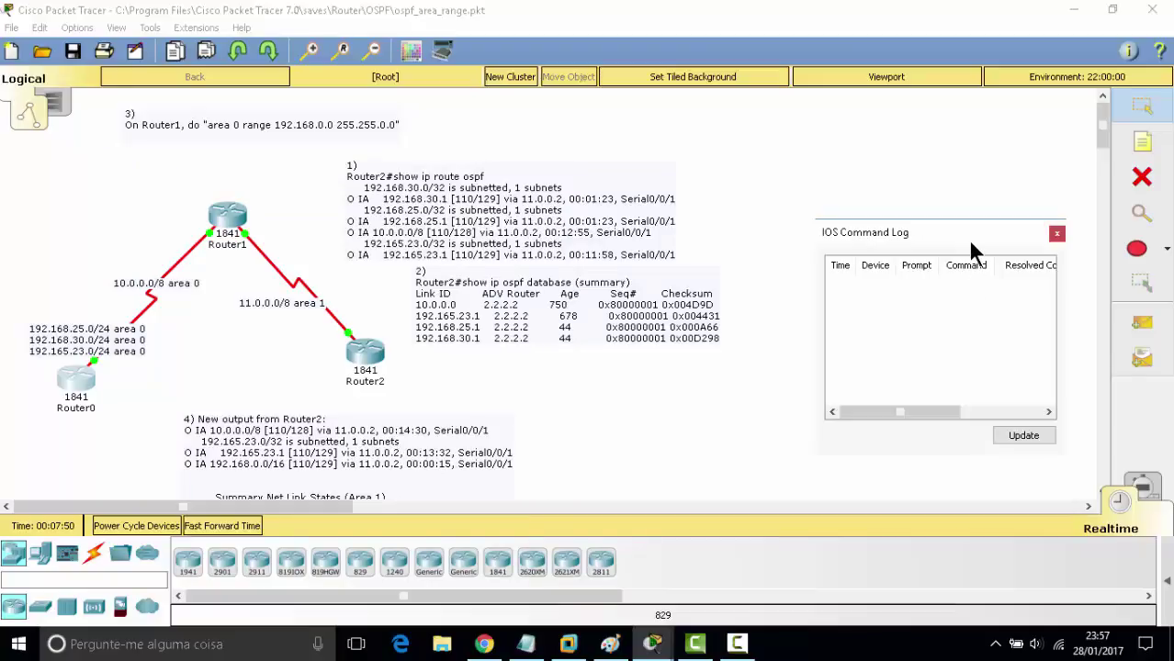
pyautogui.click(1006, 436)
pyautogui.doubleClick(952, 231)
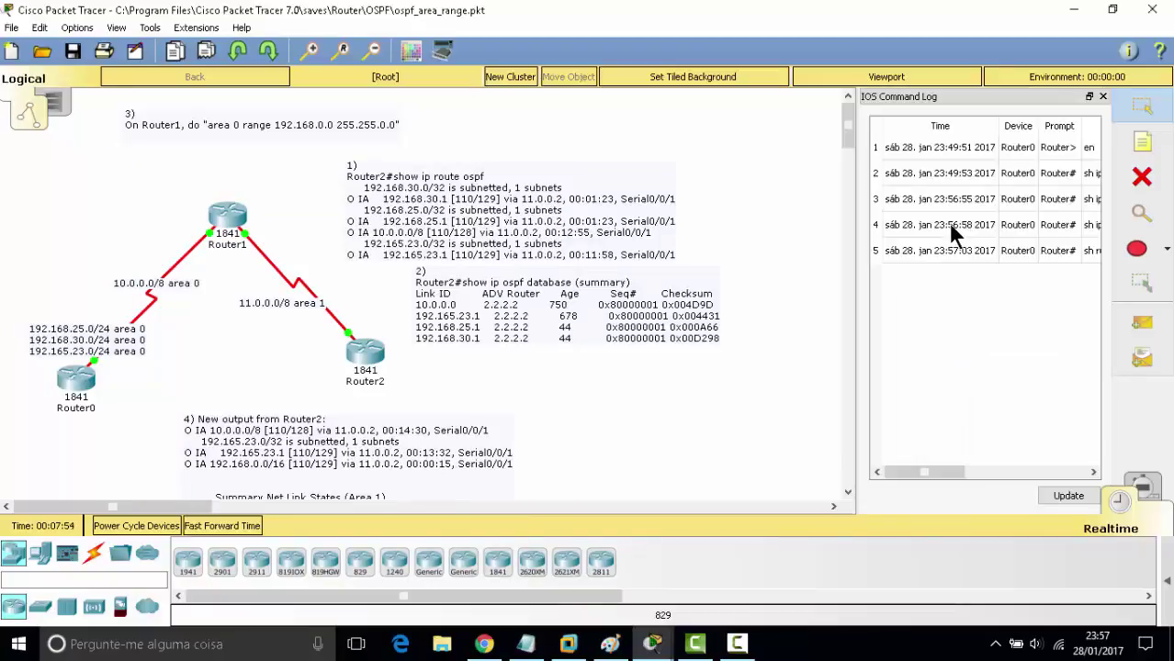
# Step: Examine the time, device, prompt, command and resolved command columns of the IOS Command Log, then close it
pyautogui.moveTo(933, 470); pyautogui.dragTo(1069, 471)
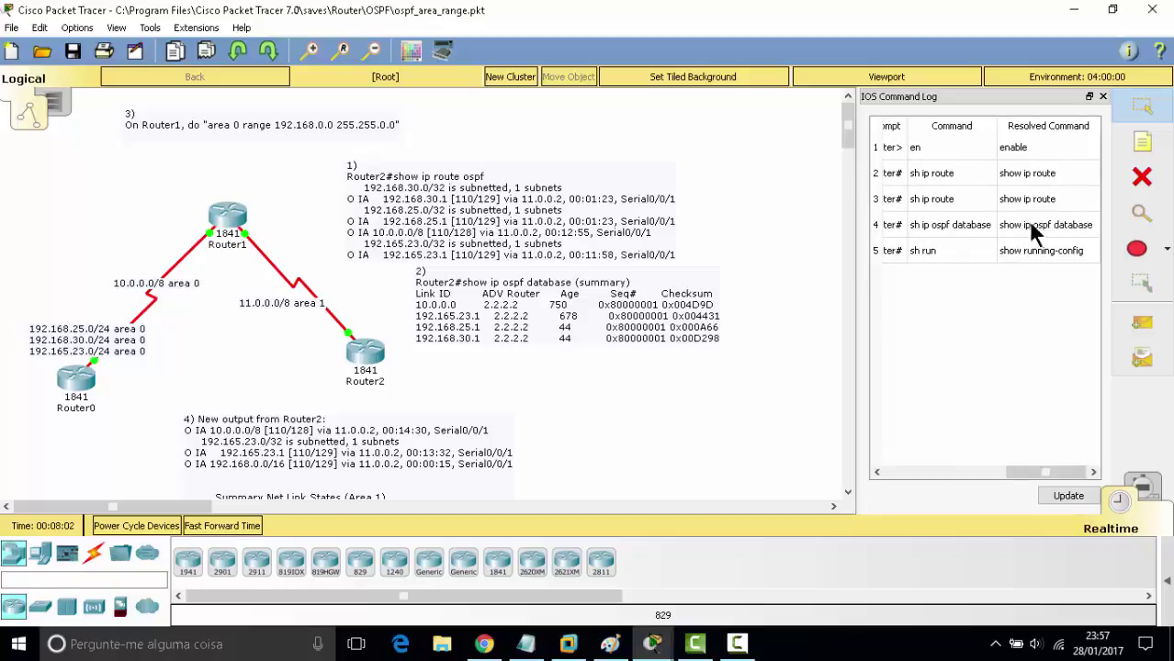
pyautogui.moveTo(1017, 472); pyautogui.dragTo(875, 473)
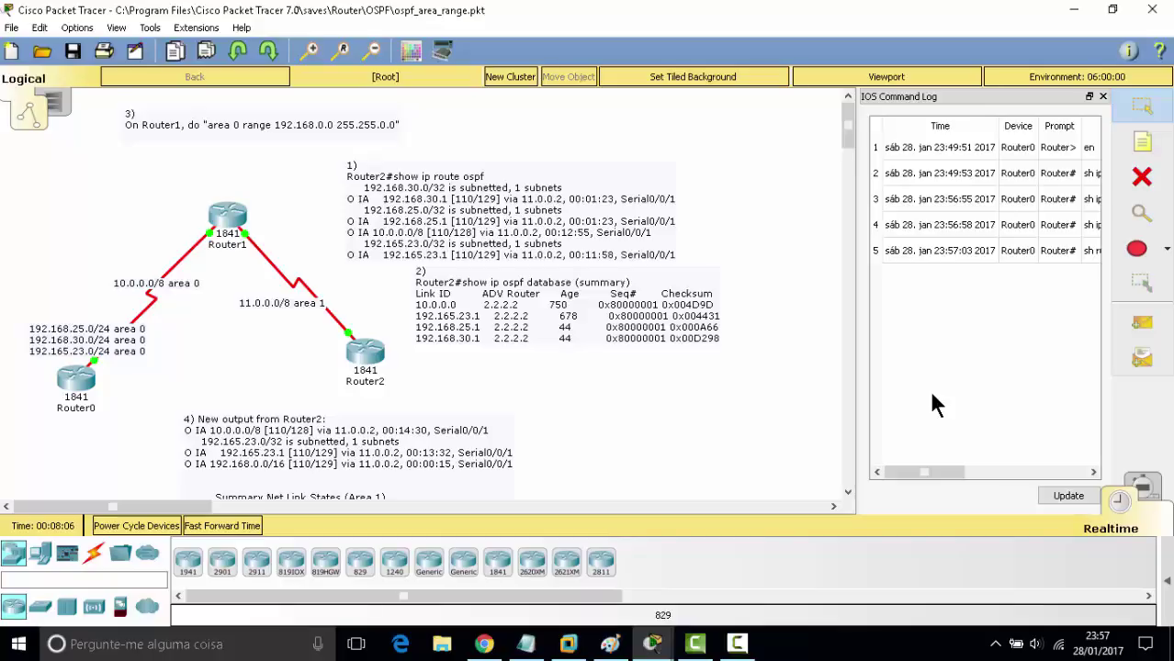
pyautogui.moveTo(937, 472); pyautogui.dragTo(1102, 437)
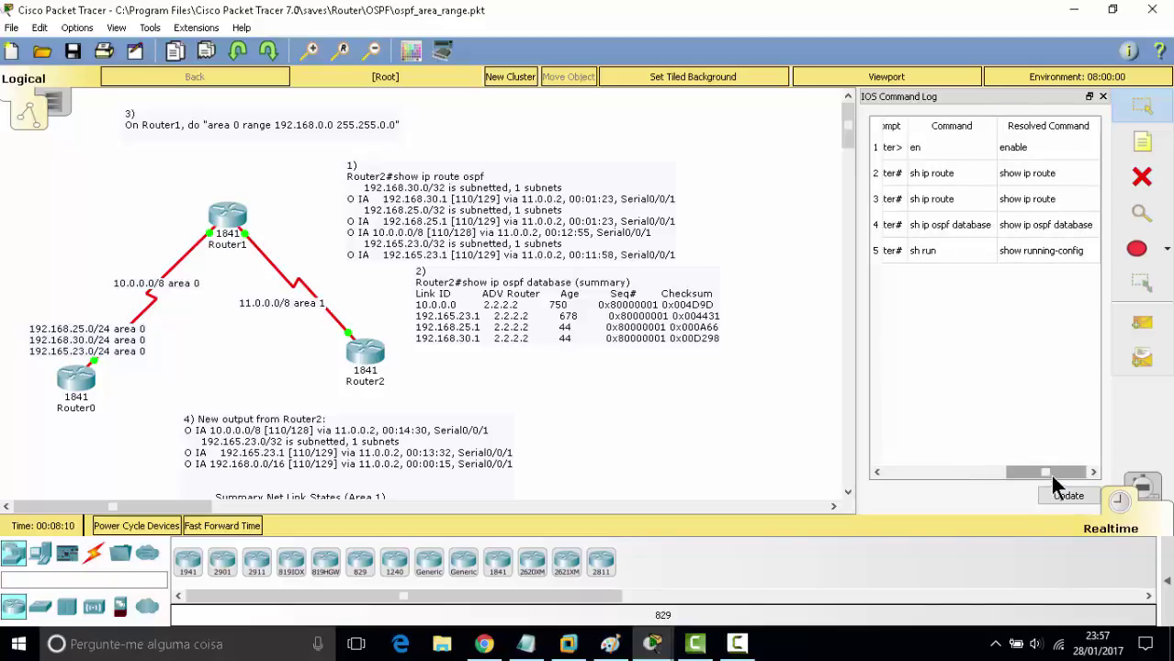
pyautogui.click(1103, 97)
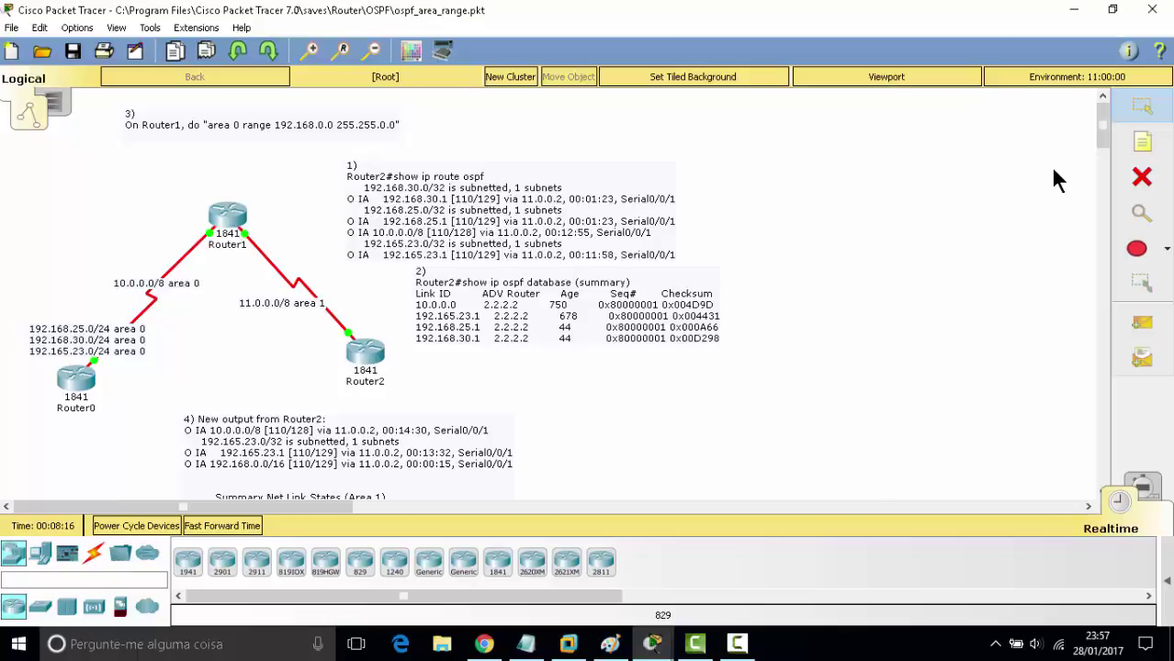
# Step: Compare the physical workspace with the logical workspace, ending in the logical topology view
pyautogui.click(52, 105)
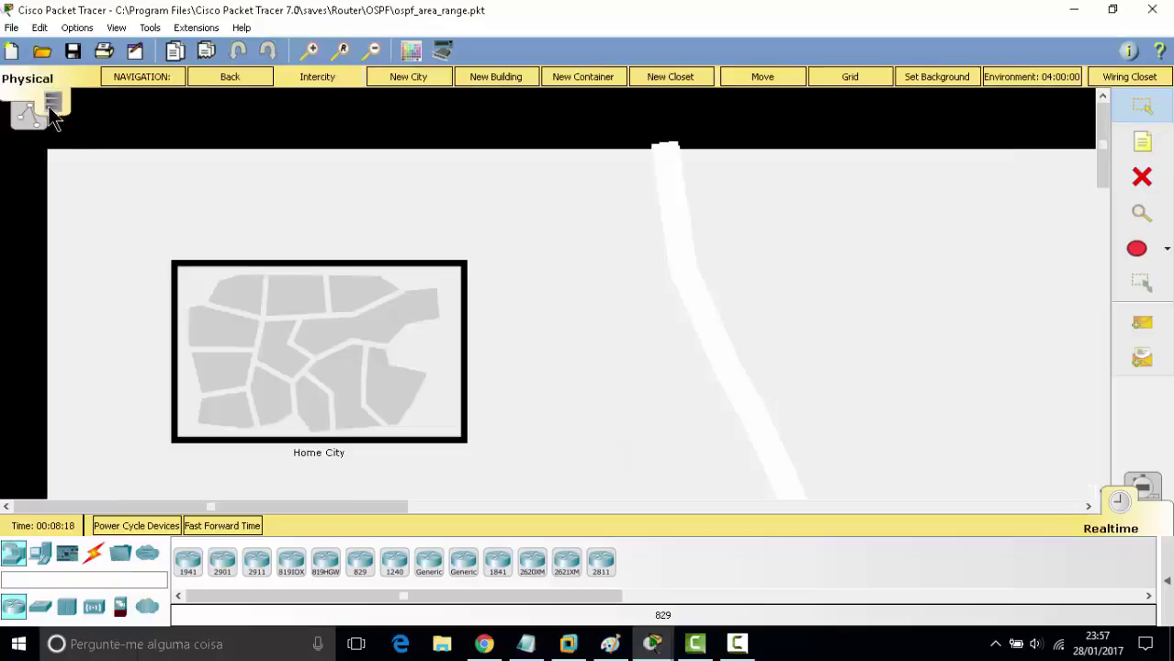
pyautogui.click(22, 117)
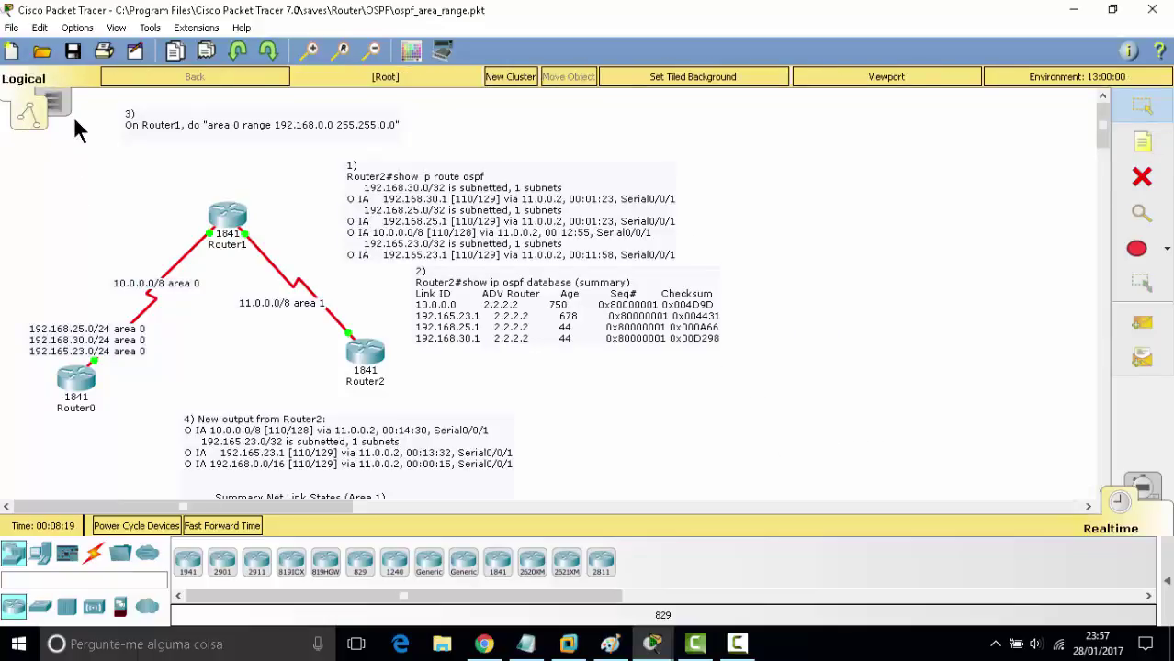
pyautogui.click(52, 105)
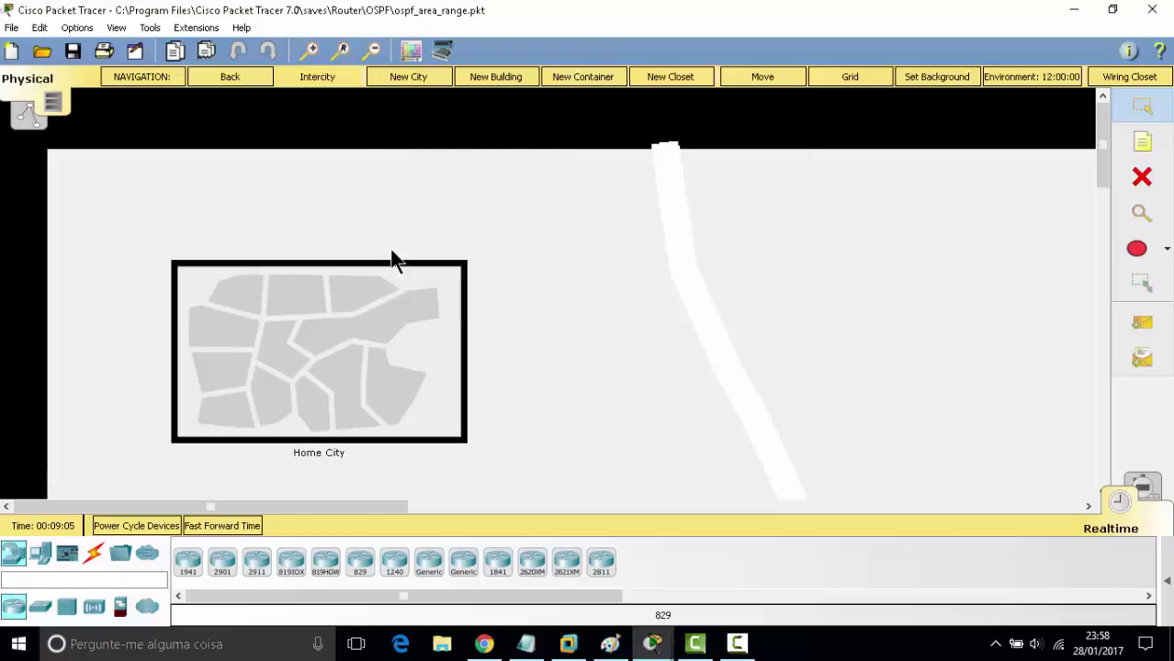
pyautogui.click(28, 118)
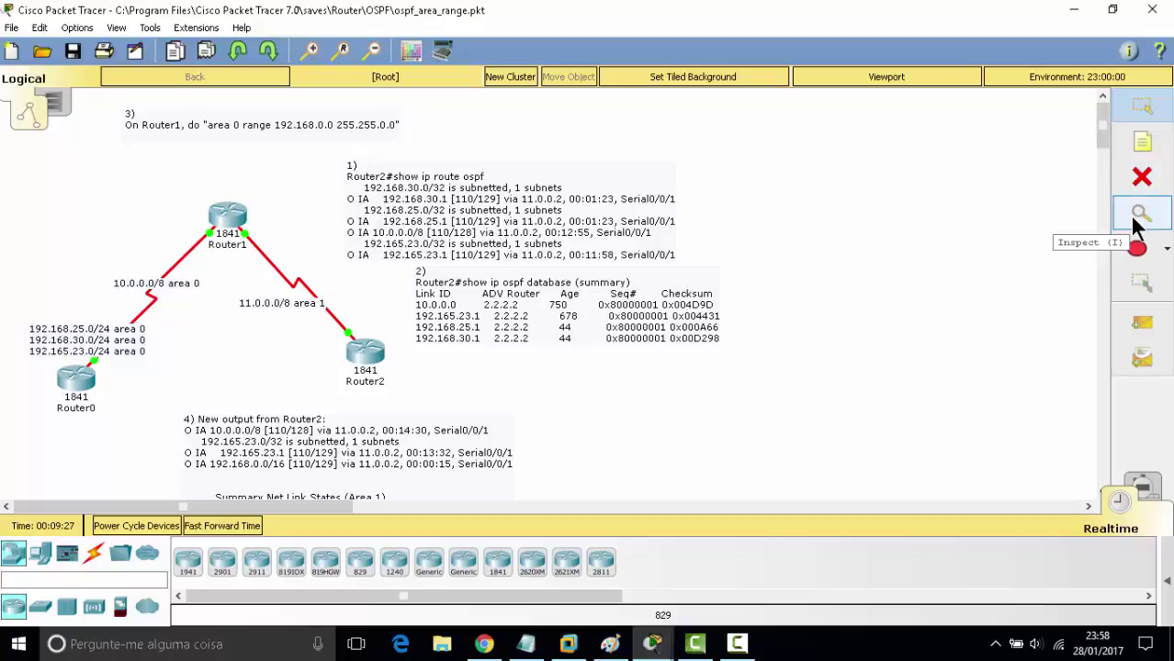
# Step: Draw an unfilled ellipse with a black outline around the three-router topology
pyautogui.click(1165, 250)
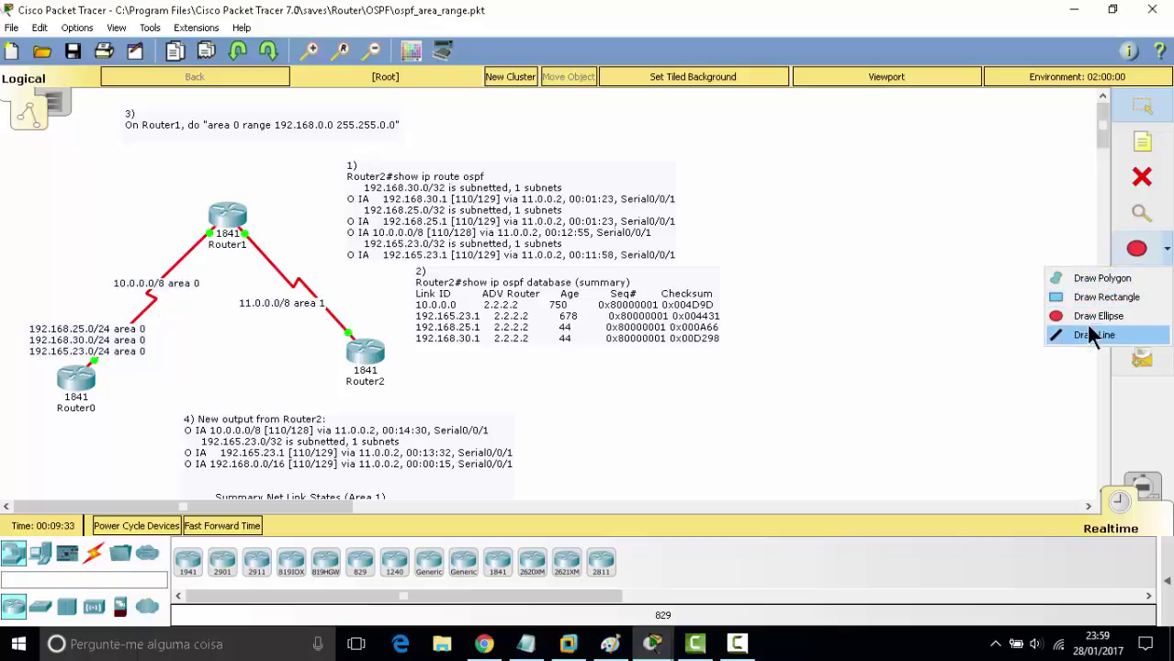
pyautogui.click(920, 359)
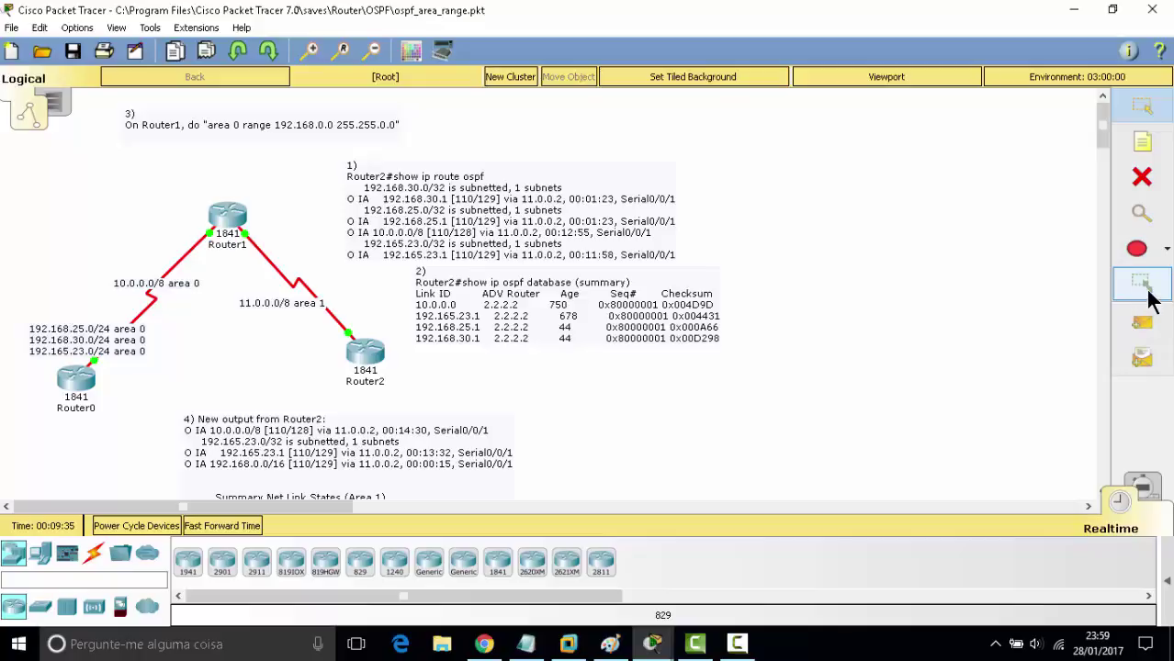
pyautogui.click(1136, 248)
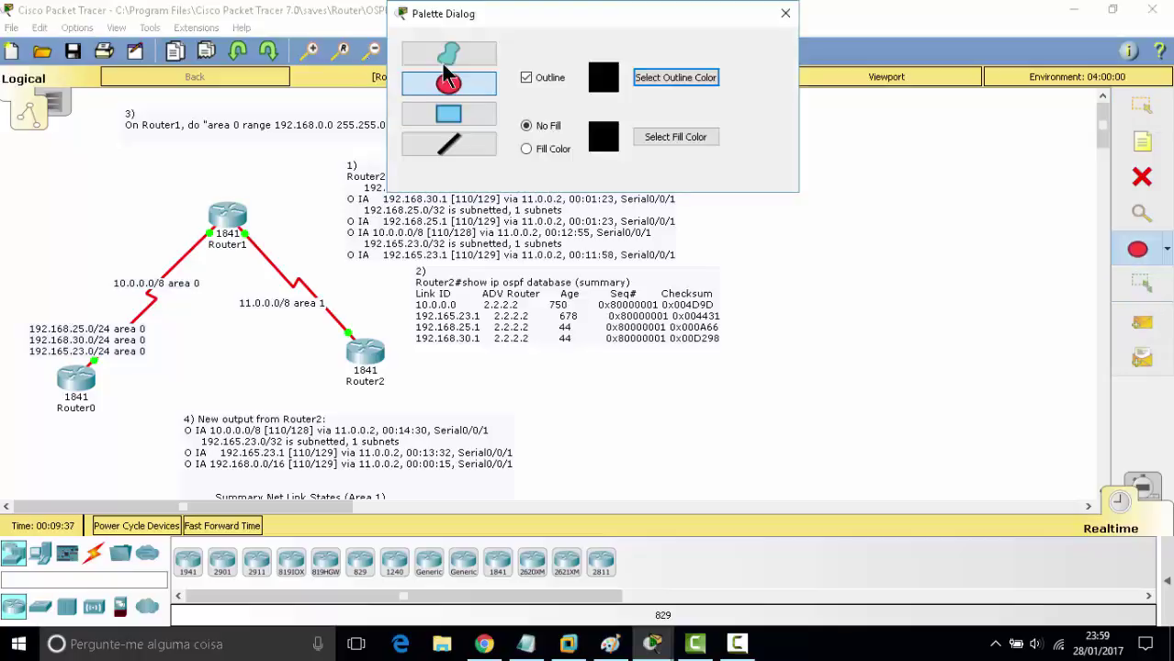
pyautogui.click(71, 192)
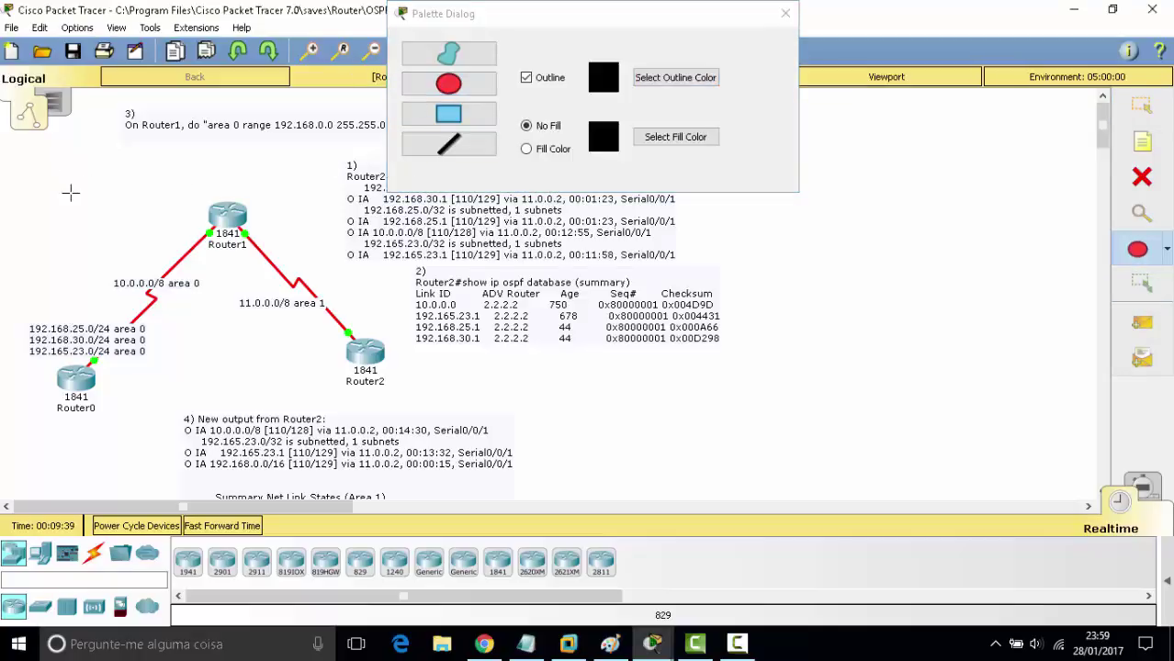
pyautogui.moveTo(71, 192); pyautogui.dragTo(523, 433)
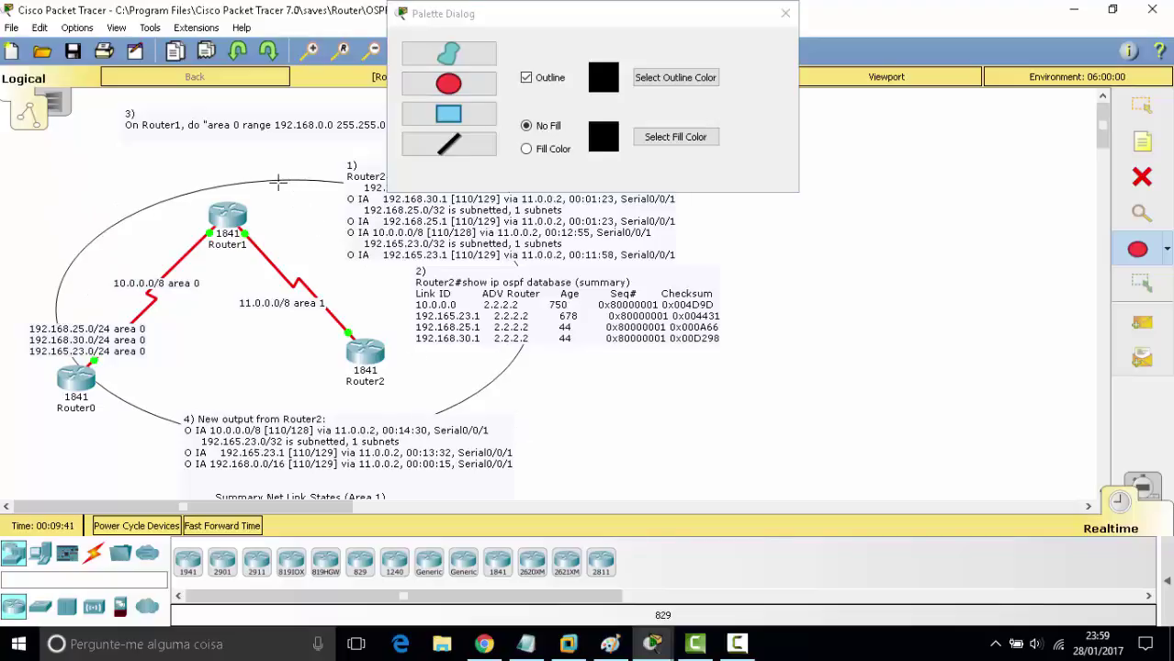
# Step: Set the drawing fill to blue (RGB 0, 170, 255) and draw a large black-outlined ellipse beside the topology
pyautogui.click(526, 148)
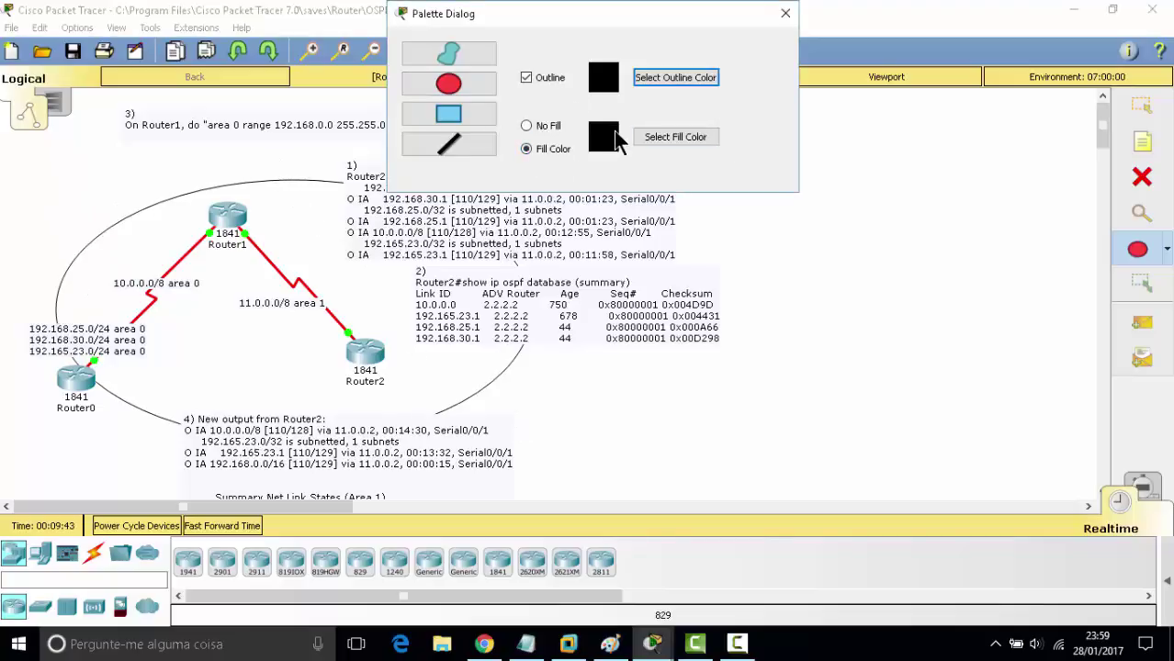
pyautogui.click(675, 142)
pyautogui.click(486, 232)
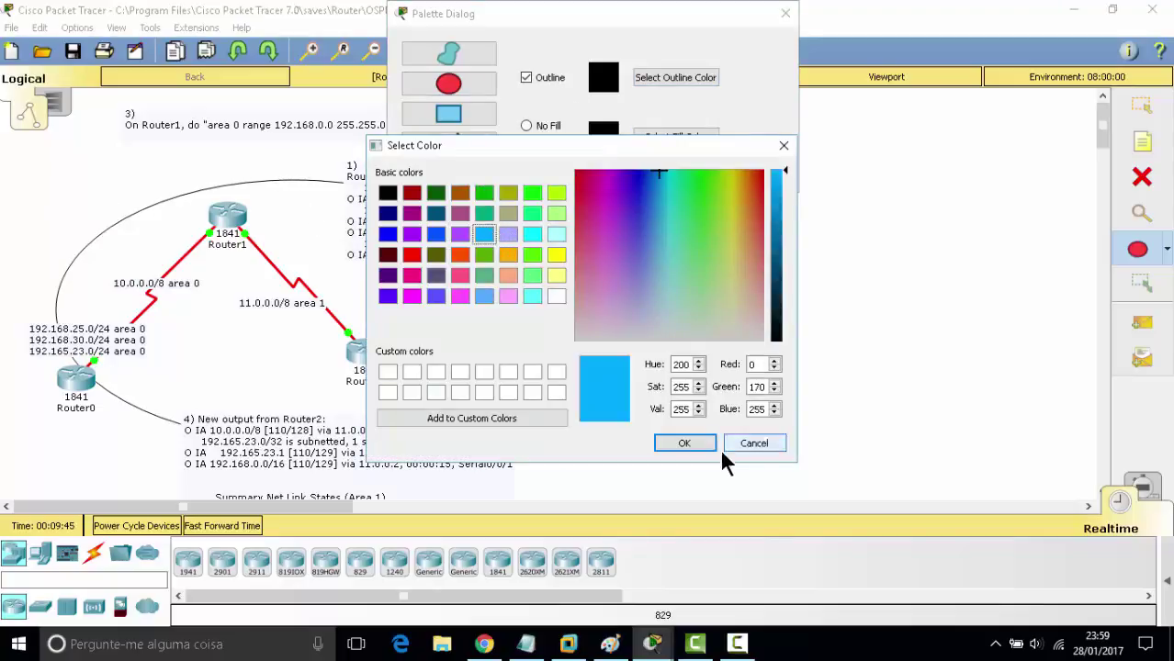
pyautogui.click(675, 445)
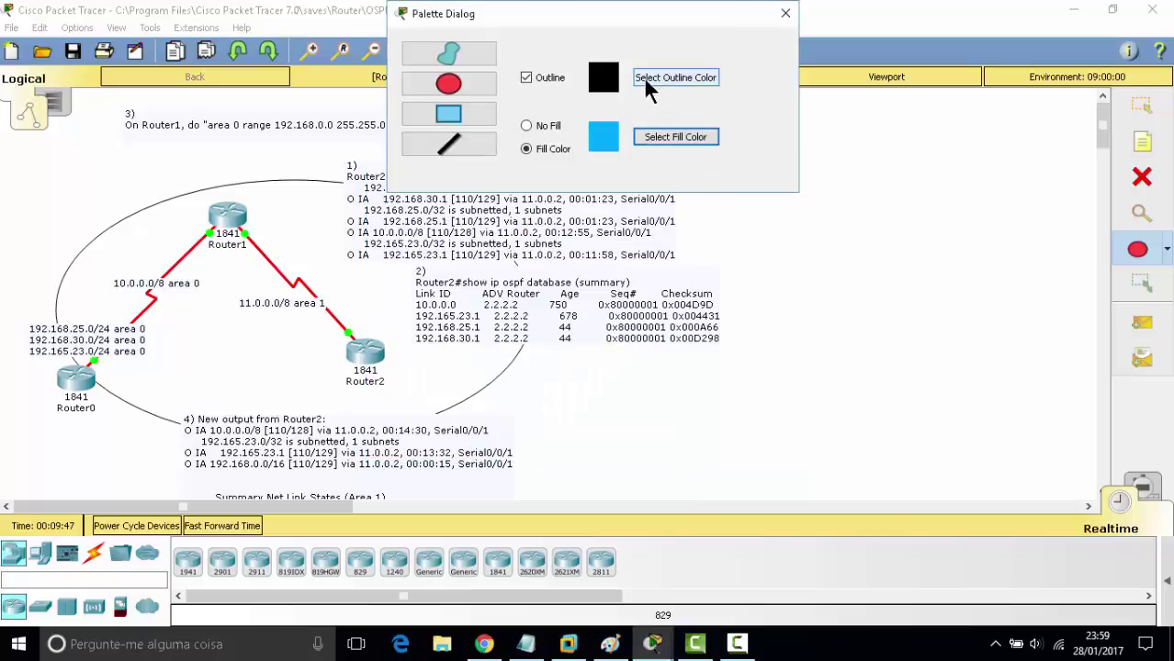
pyautogui.click(783, 15)
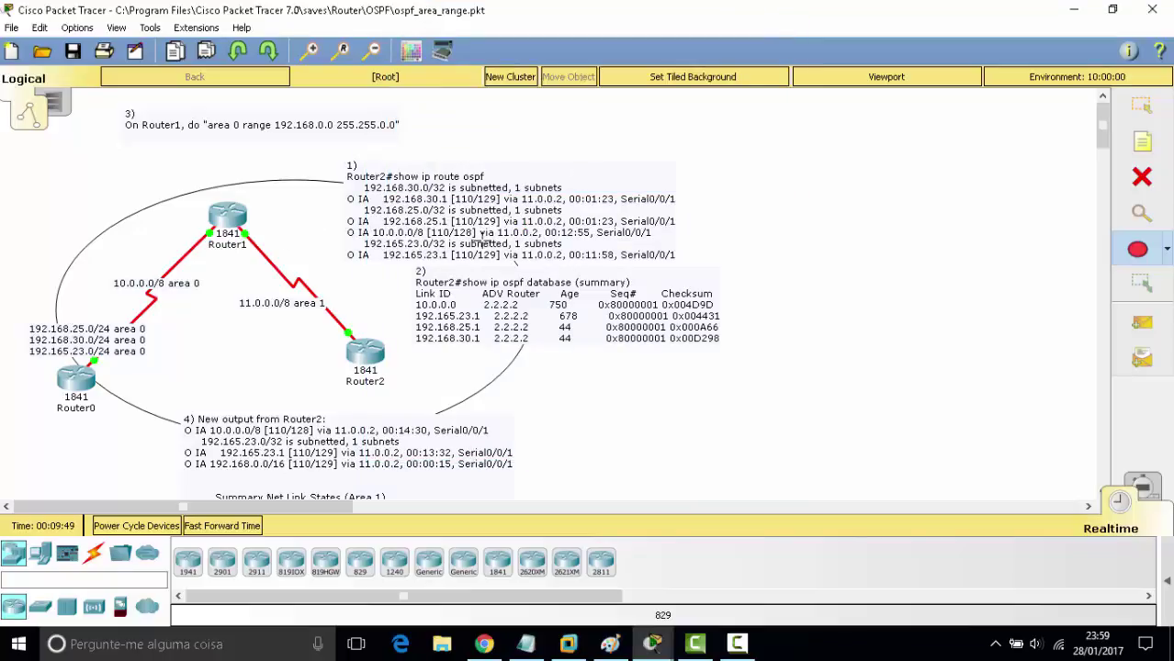
pyautogui.moveTo(661, 165); pyautogui.dragTo(1002, 404)
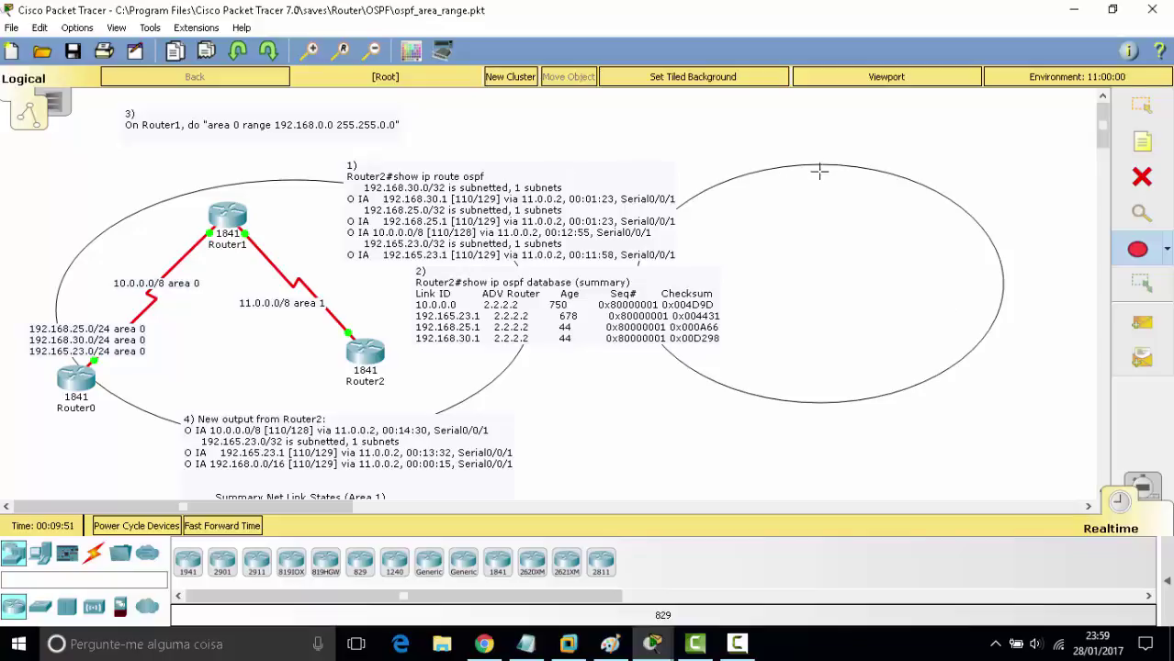
pyautogui.moveTo(872, 155); pyautogui.dragTo(1134, 276)
# Step: Turn off the shape outline, choose cyan as outline color, and draw a solid blue ellipse overlapping the second black-outlined one
pyautogui.click(1164, 252)
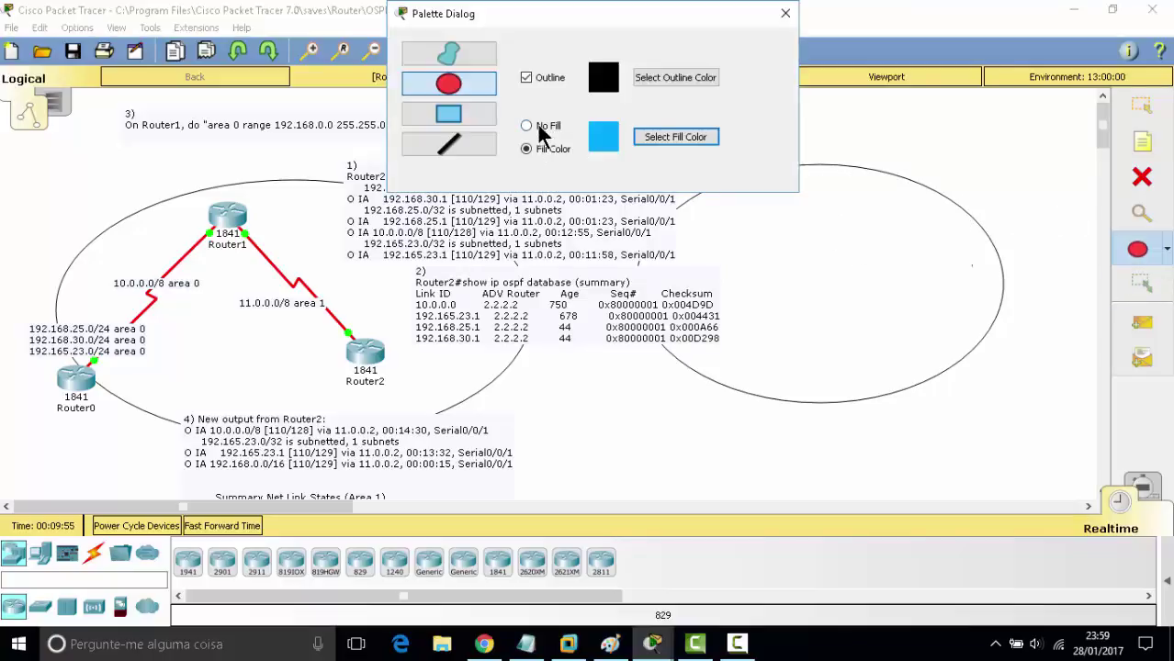
pyautogui.click(528, 77)
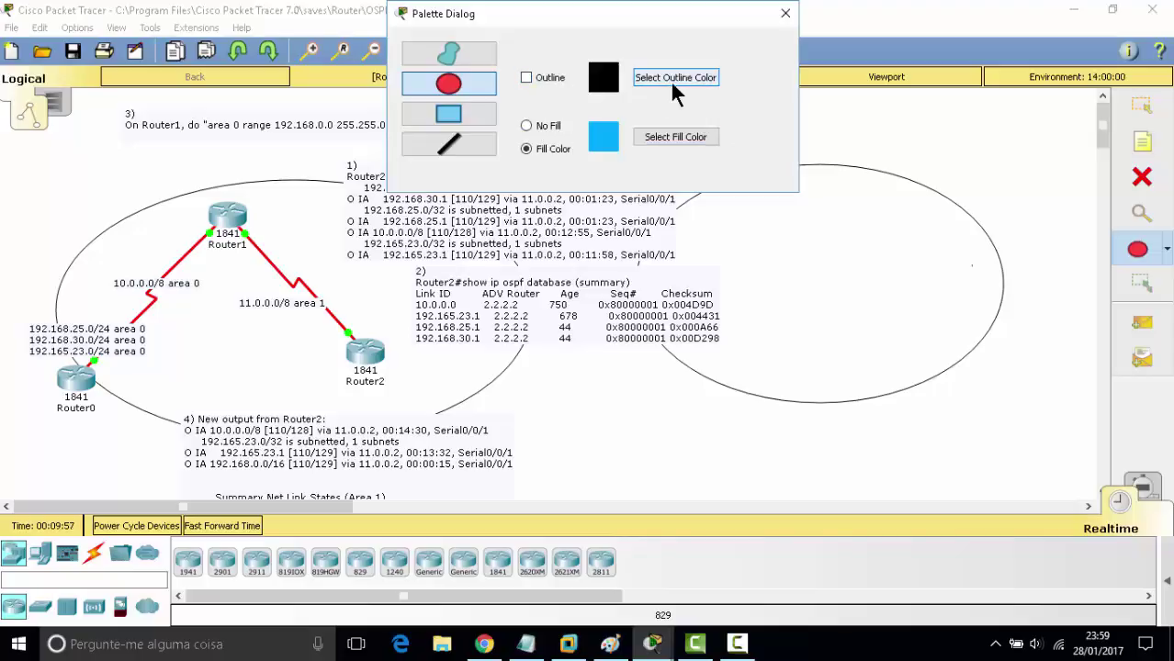
pyautogui.click(655, 81)
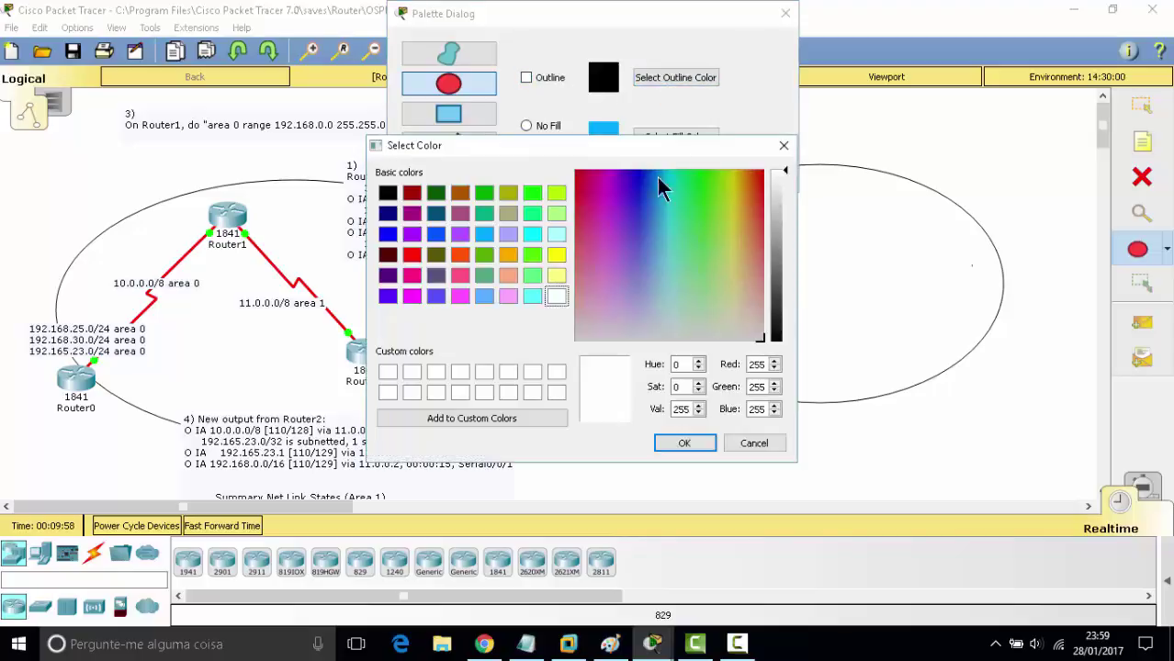
pyautogui.click(531, 234)
pyautogui.click(684, 443)
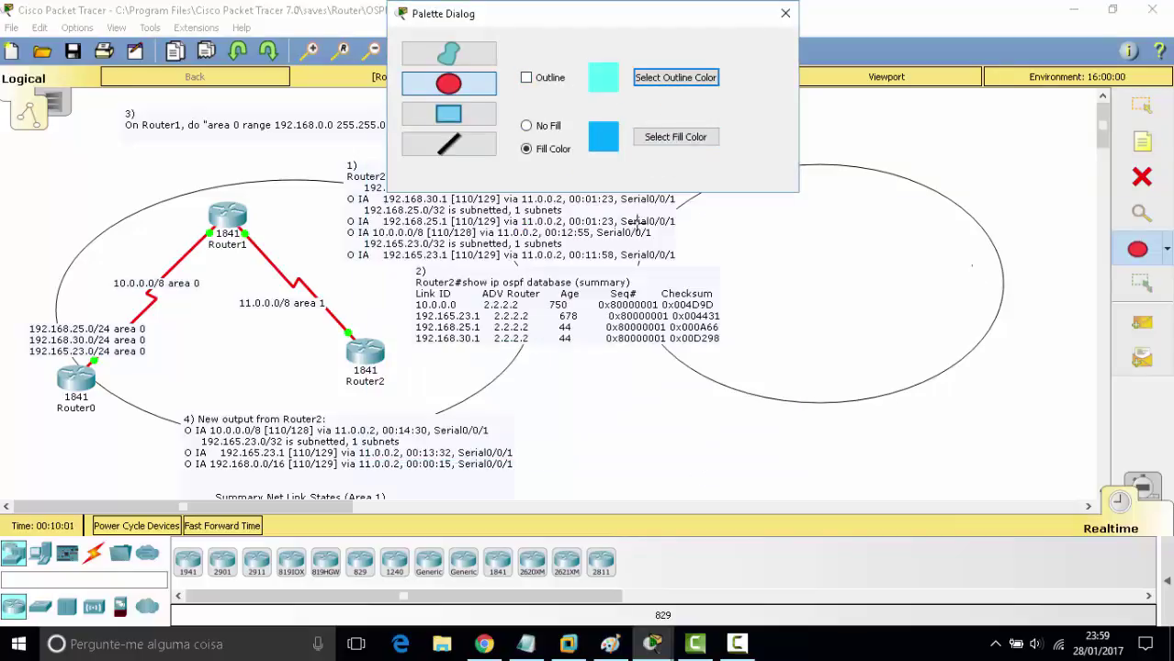
pyautogui.moveTo(635, 220)
pyautogui.mouseDown()
pyautogui.moveTo(1008, 447)
pyautogui.moveTo(966, 446)
pyautogui.mouseUp()
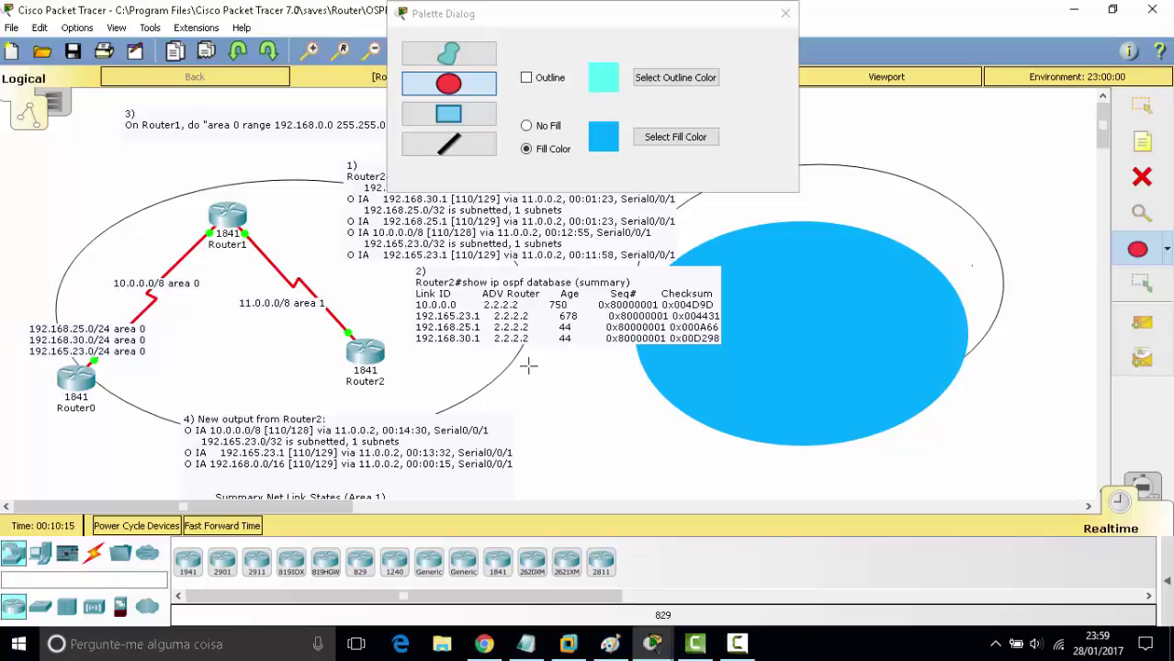
pyautogui.click(785, 12)
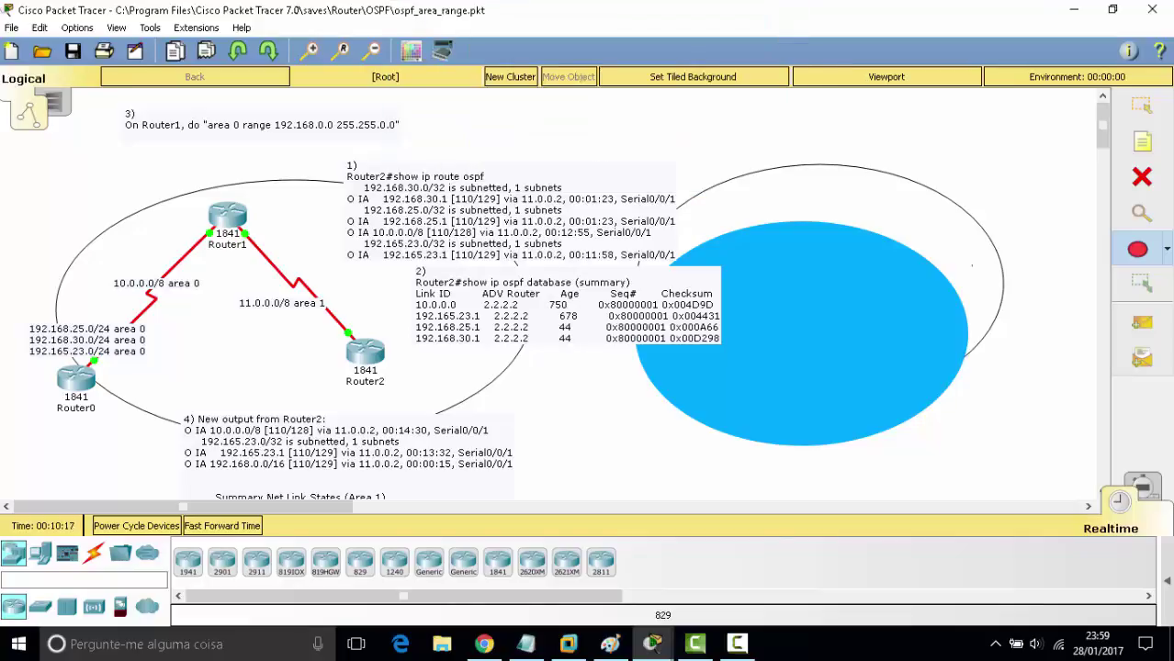
# Step: Resize the tiny ellipse near the blue shape into a tall, narrow ellipse extending up past the large outlined one
pyautogui.click(1125, 285)
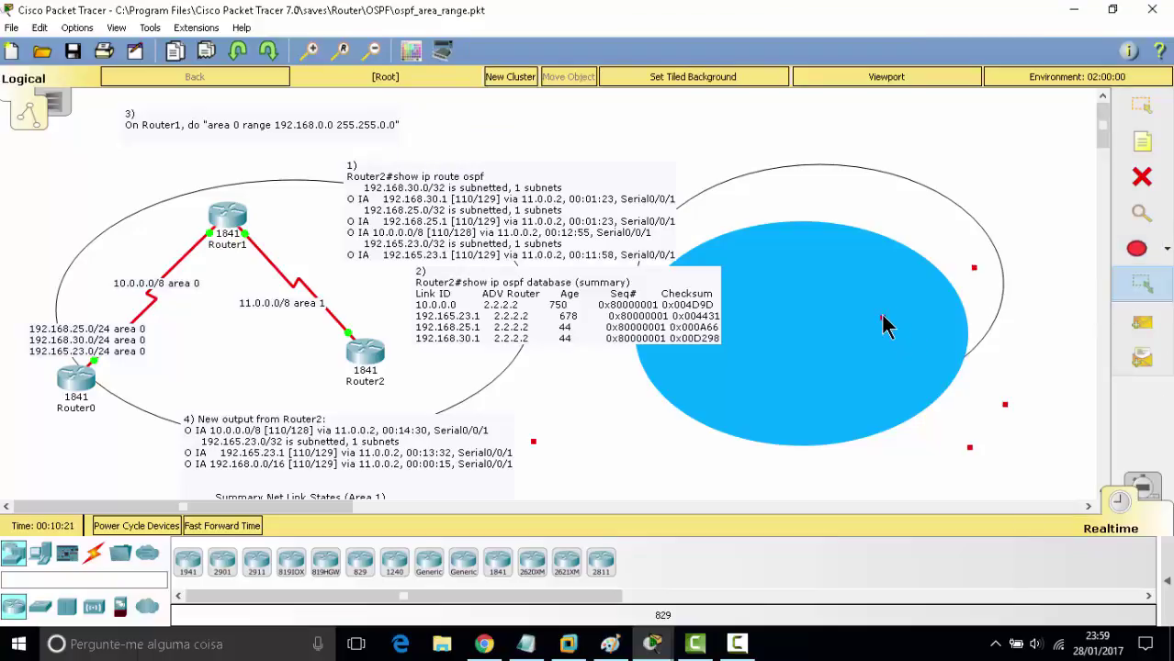
pyautogui.hotkey('alt', 'r')
pyautogui.moveTo(976, 269); pyautogui.dragTo(1056, 136)
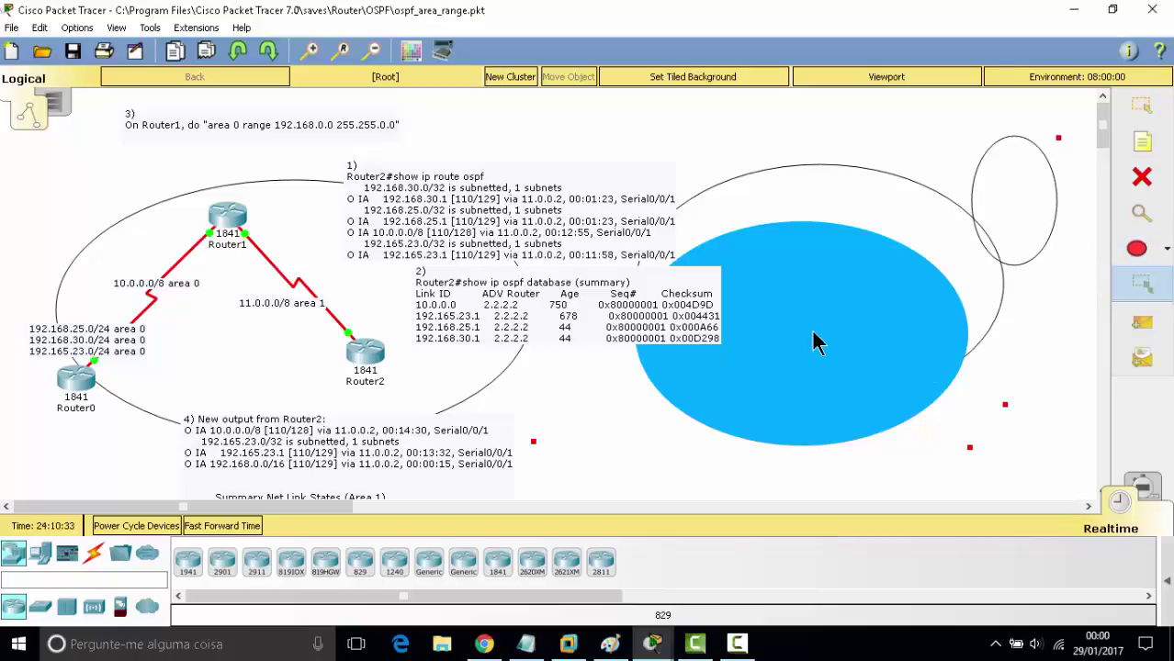
# Step: Switch to simulation mode and start automatically capturing the traffic between the routers
pyautogui.click(1142, 361)
pyautogui.click(1138, 354)
pyautogui.click(1142, 487)
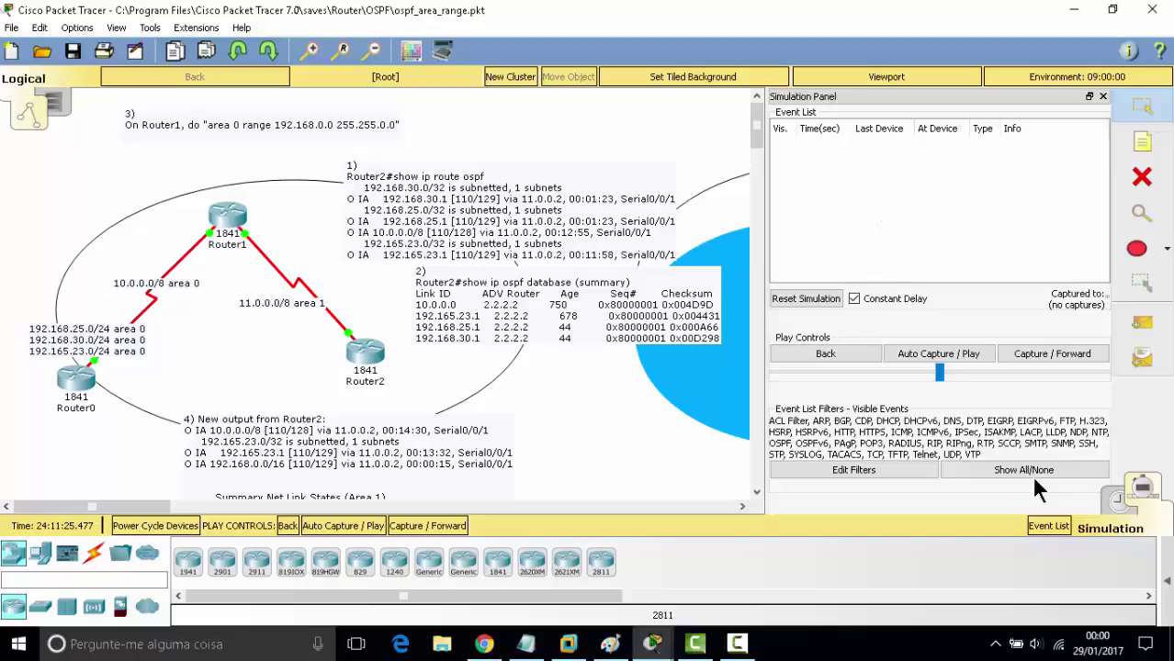
pyautogui.click(935, 356)
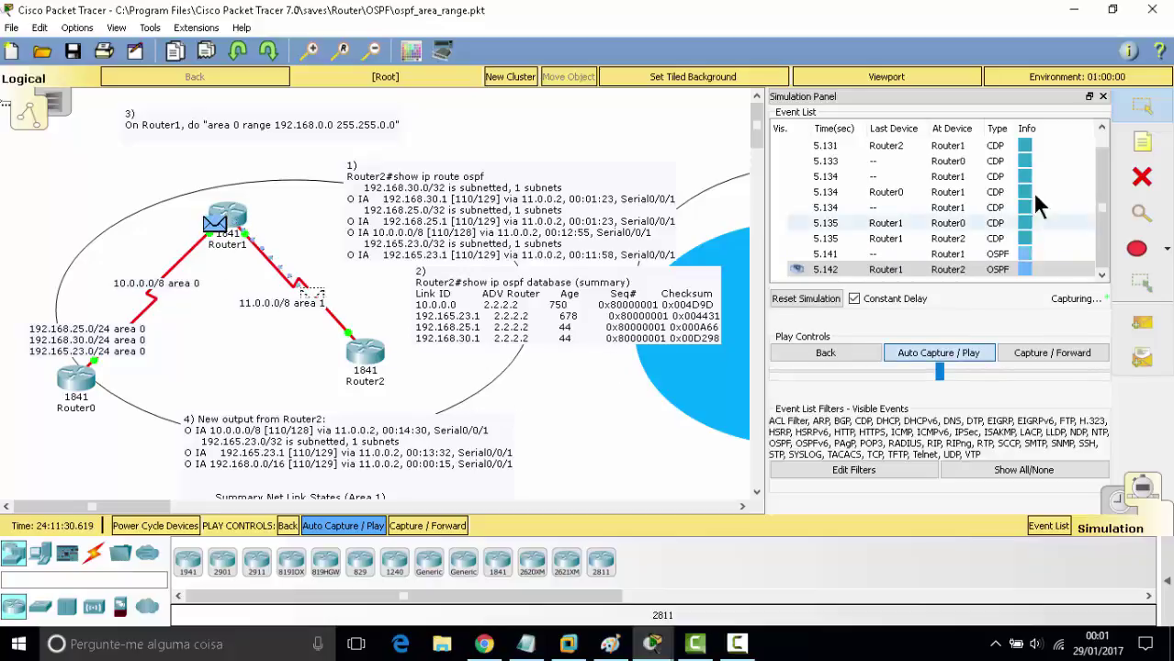
# Step: Examine the OSPF packet at Router1, its OSI layers and its outbound HDLC, IP and OSPF Hello fields, then close its details
pyautogui.click(1009, 255)
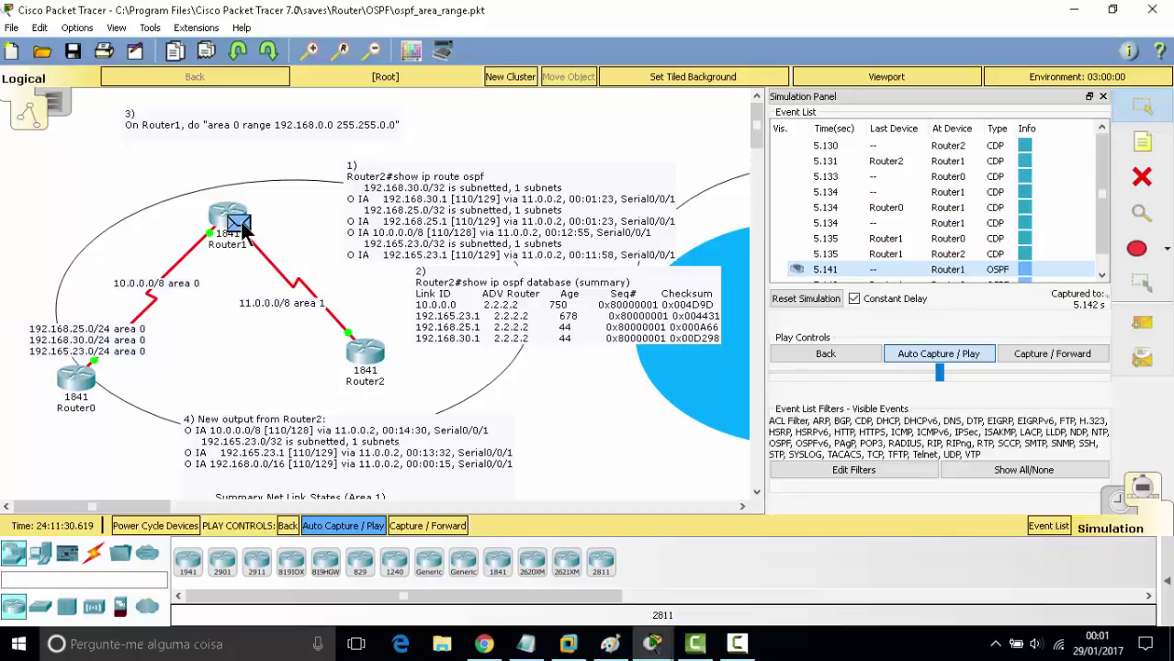
pyautogui.click(244, 231)
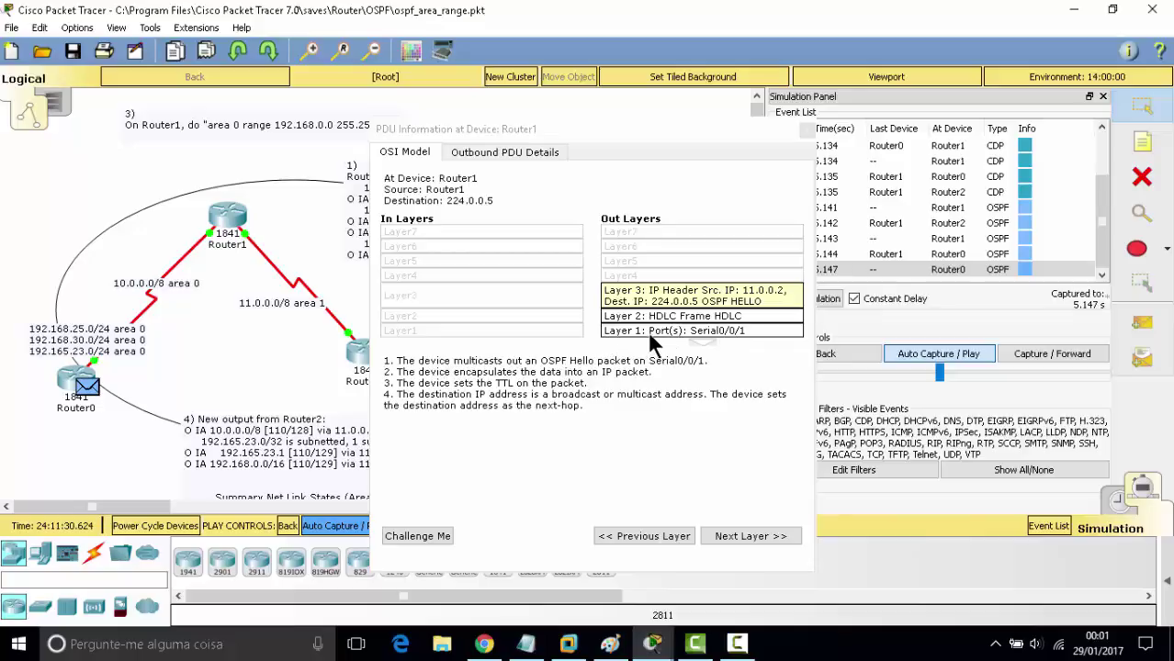
pyautogui.click(492, 156)
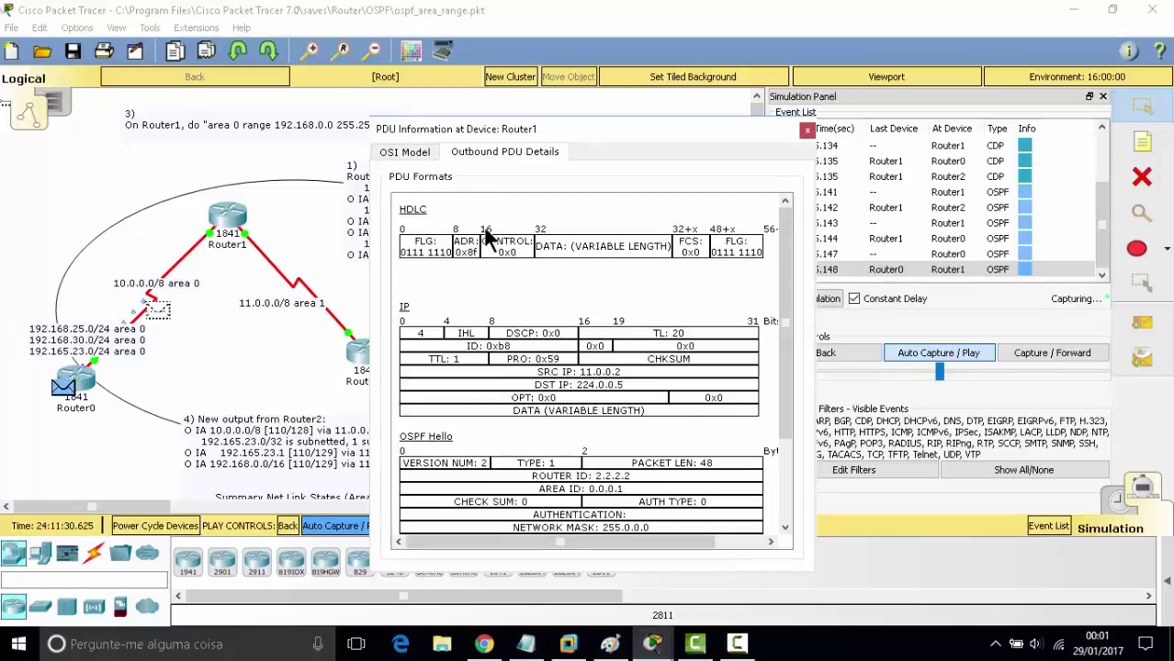
pyautogui.scroll(-3, 679, 284)
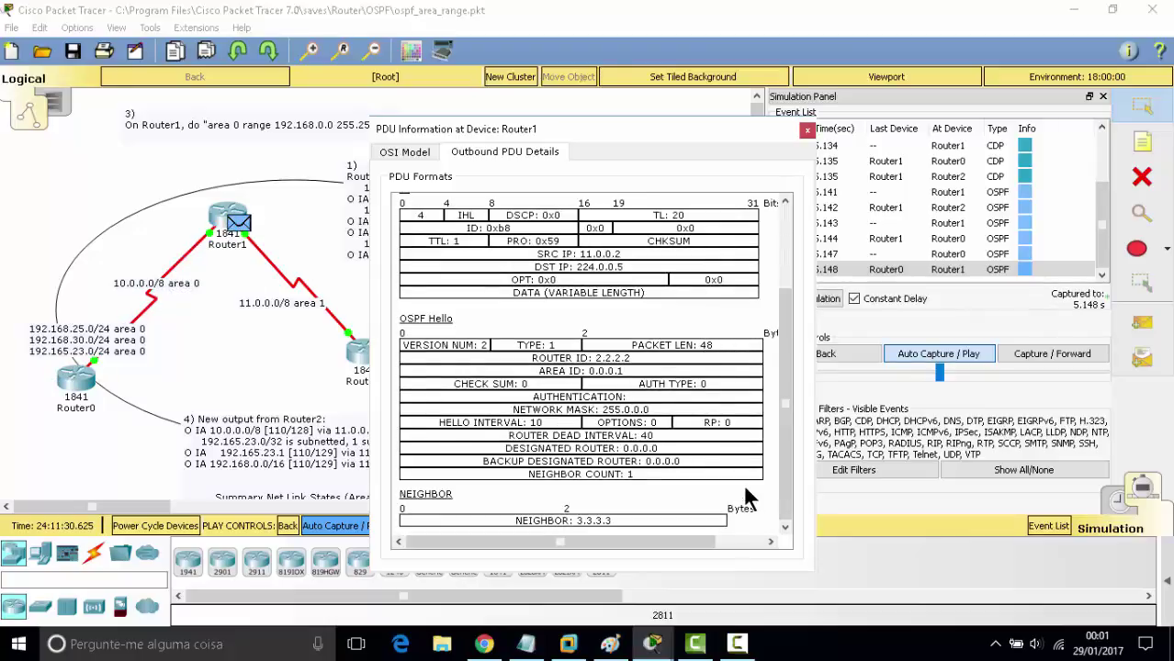
pyautogui.scroll(3, 705, 390)
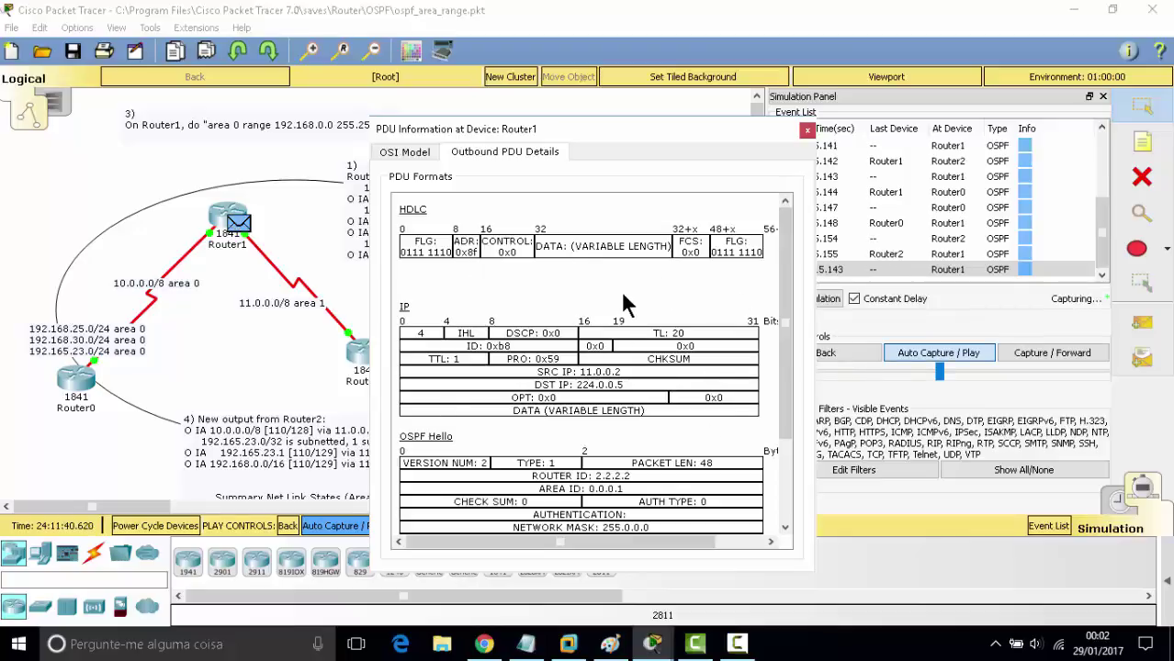
pyautogui.scroll(-3, 588, 292)
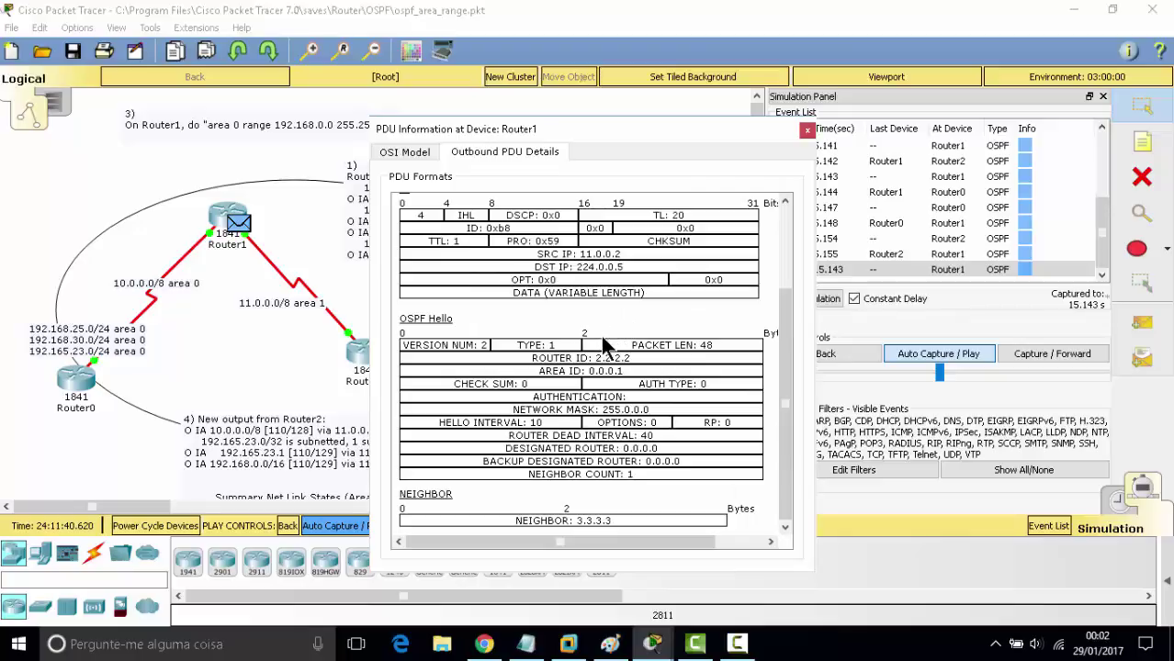
pyautogui.click(411, 153)
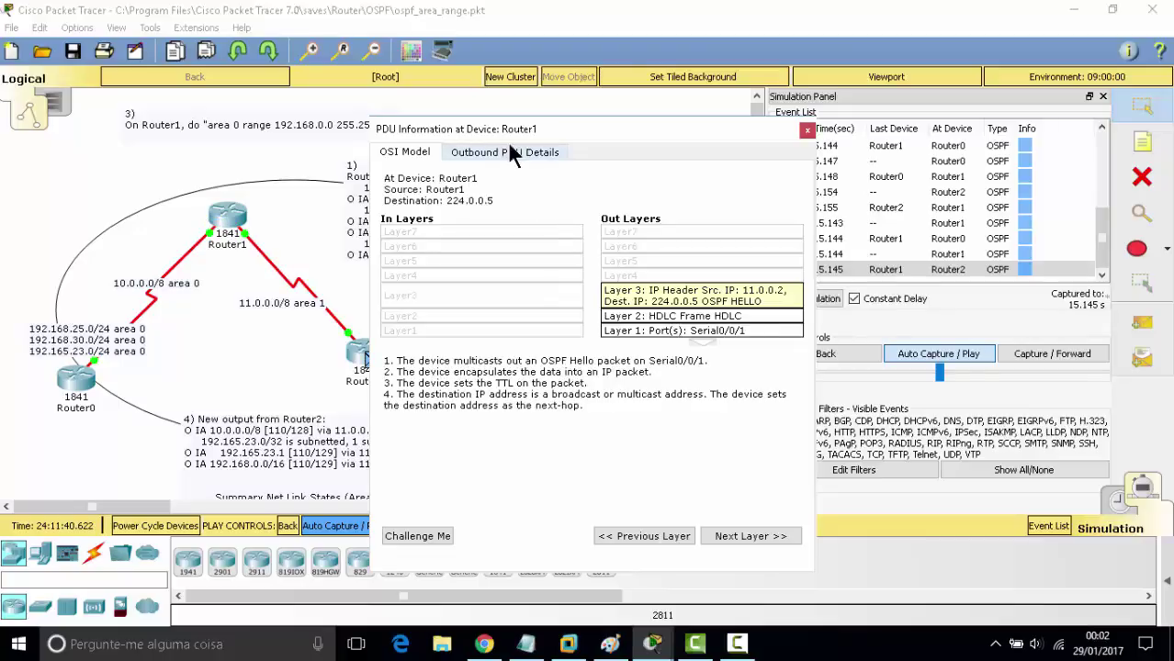
pyautogui.click(510, 149)
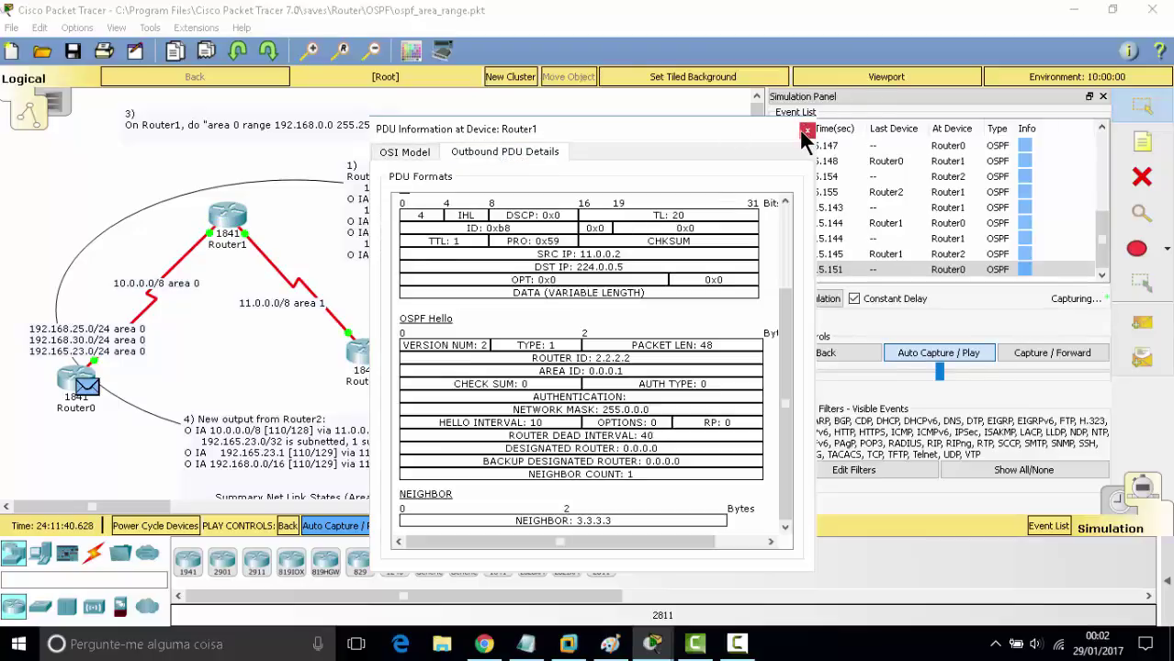
pyautogui.click(804, 129)
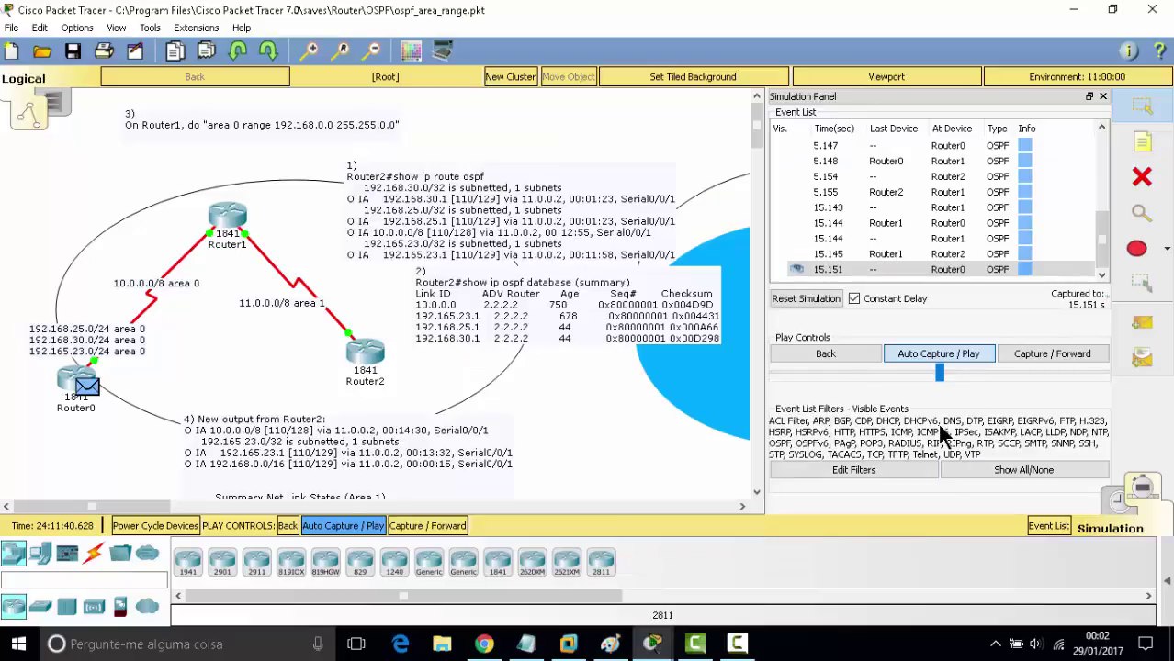
# Step: Step the capture forward, then reset the simulation and close the event list
pyautogui.click(1052, 357)
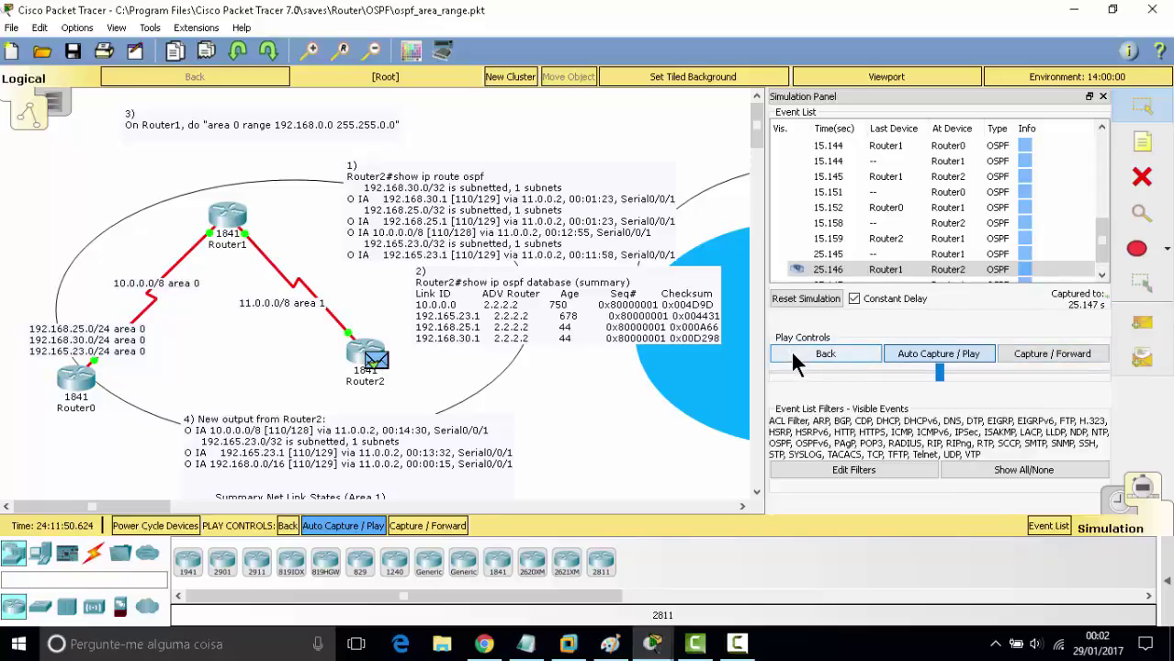
pyautogui.click(786, 296)
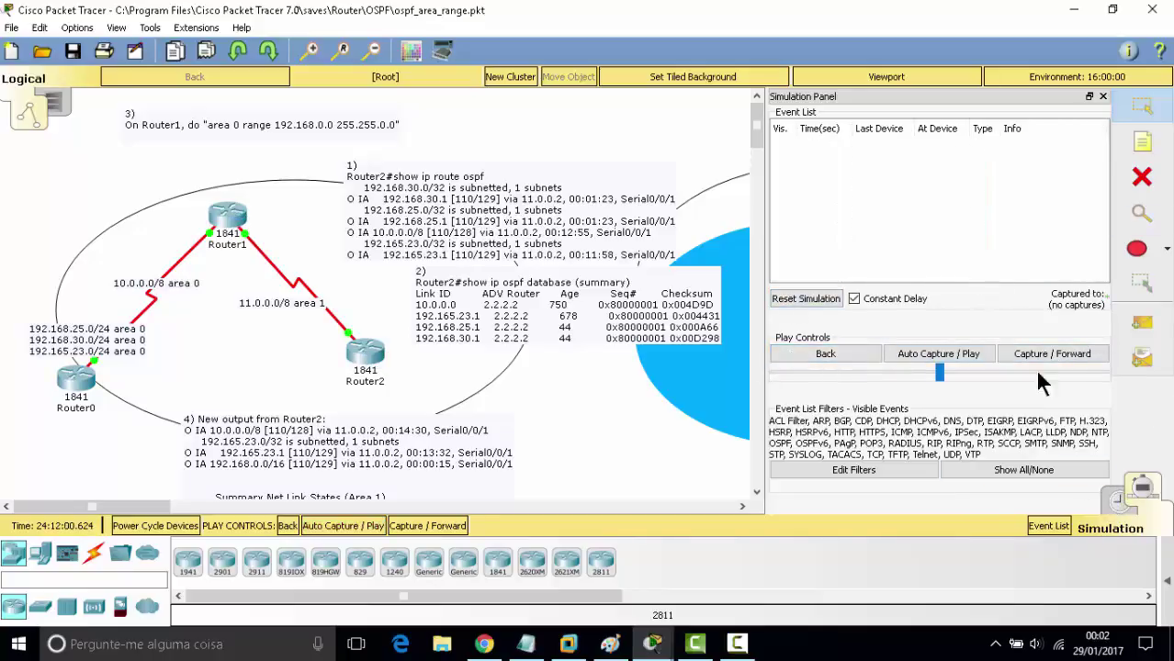
pyautogui.click(1102, 96)
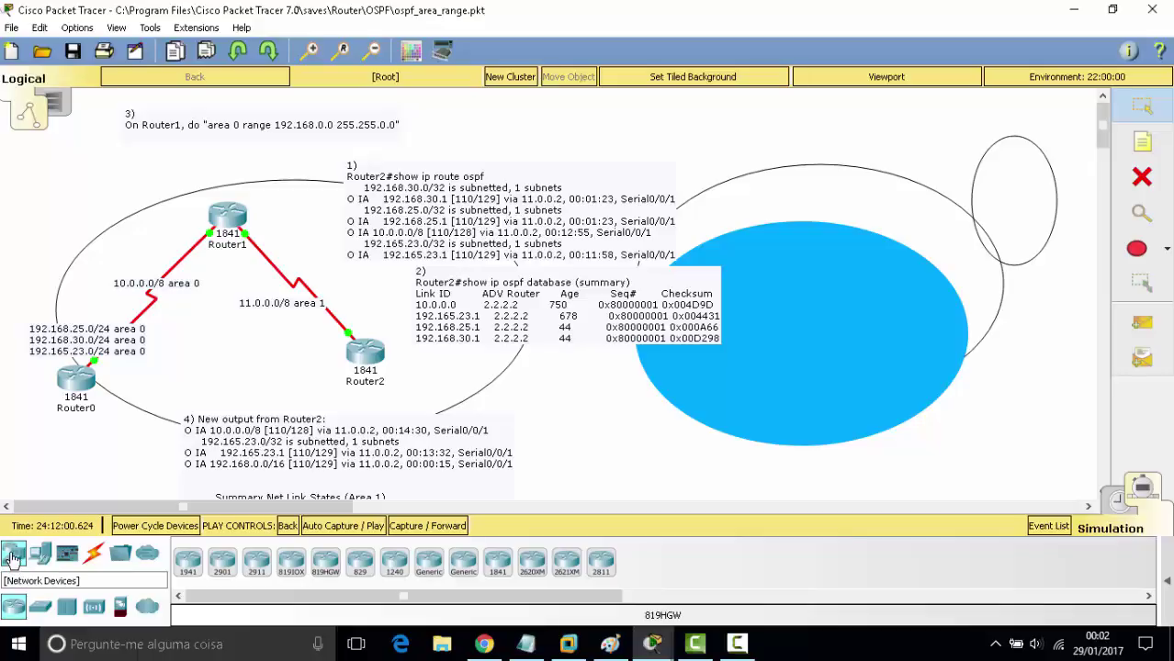
# Step: Browse the device categories for end devices, components, connections, miscellaneous devices and multiuser connections
pyautogui.click(39, 559)
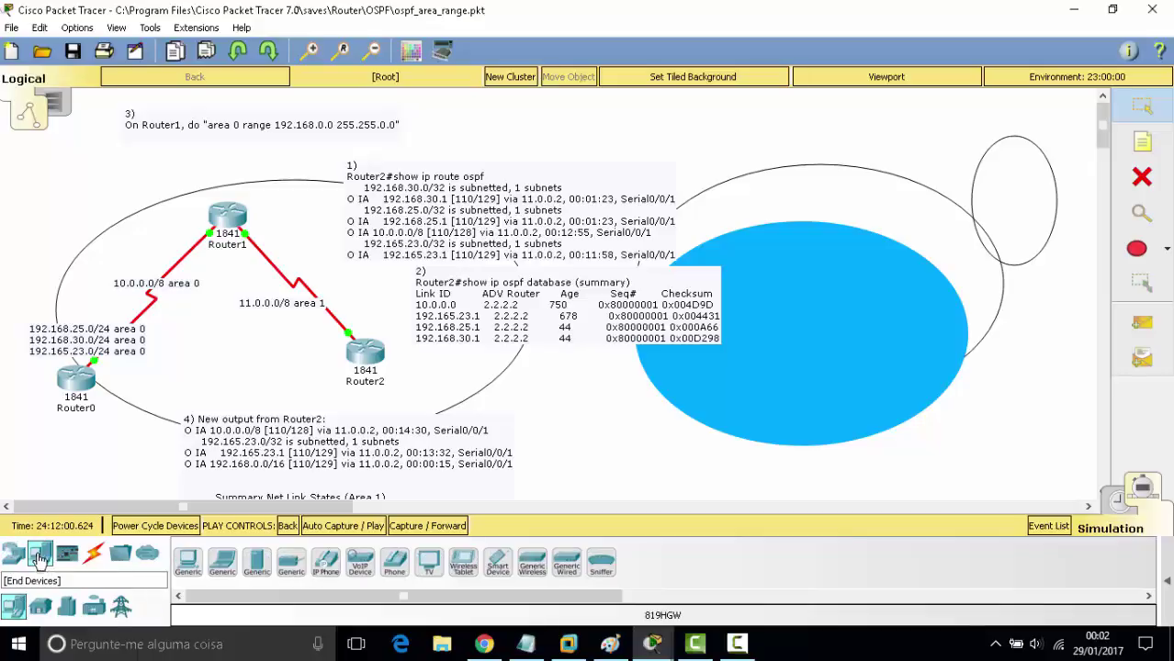
pyautogui.click(67, 553)
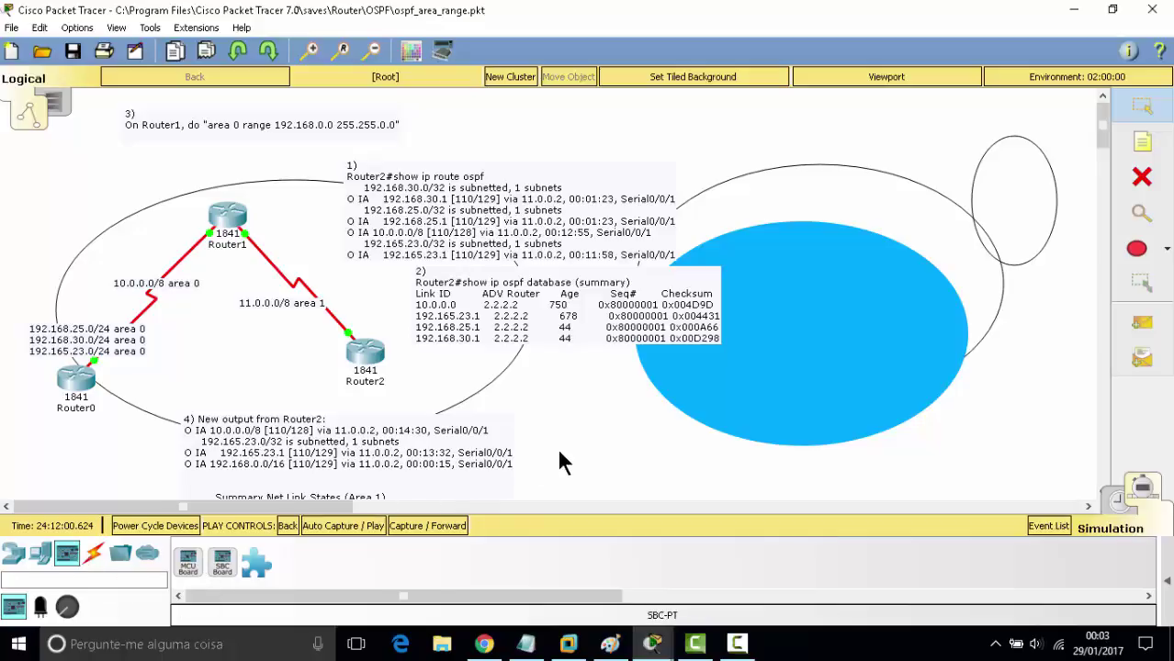
pyautogui.click(92, 554)
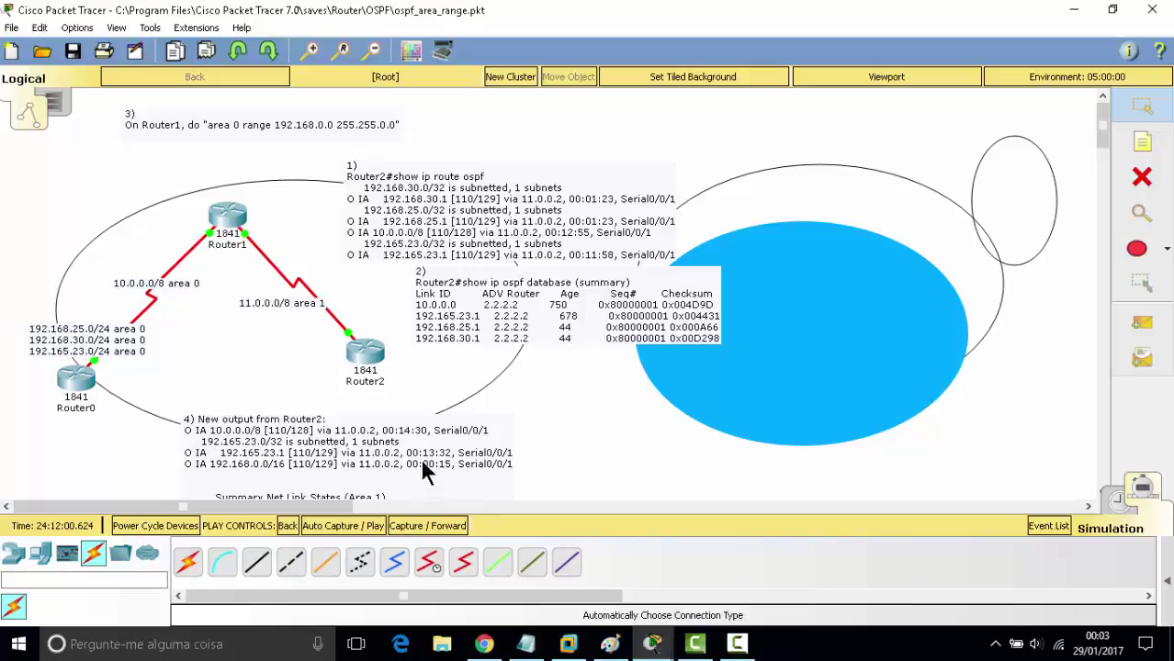
pyautogui.click(121, 554)
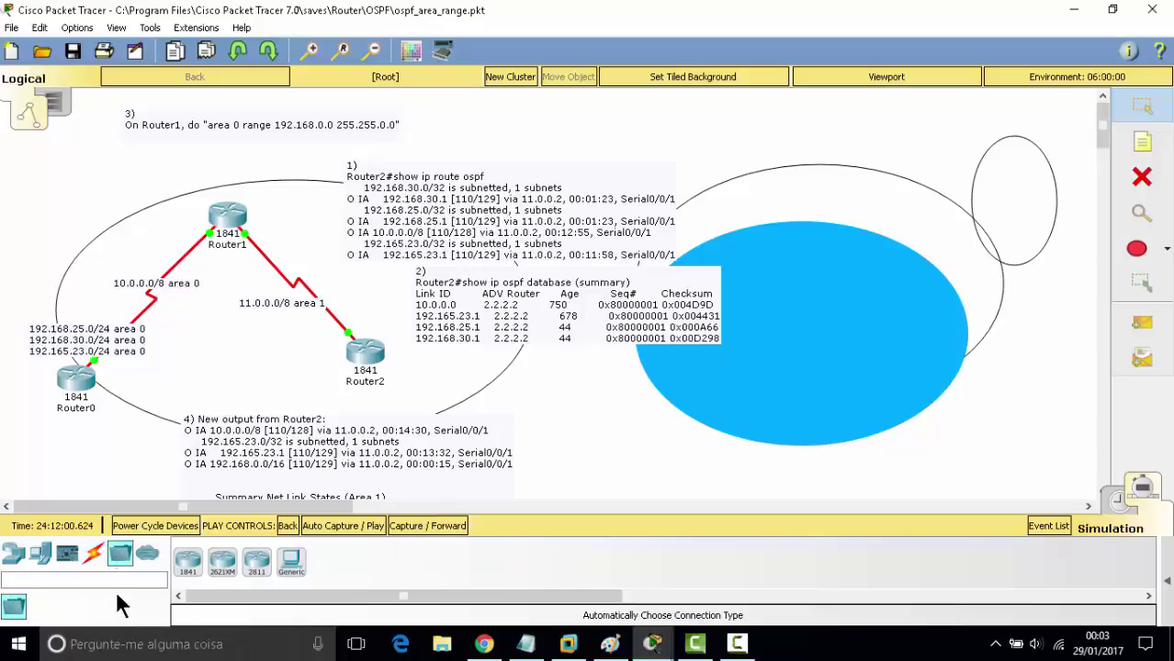
pyautogui.click(148, 557)
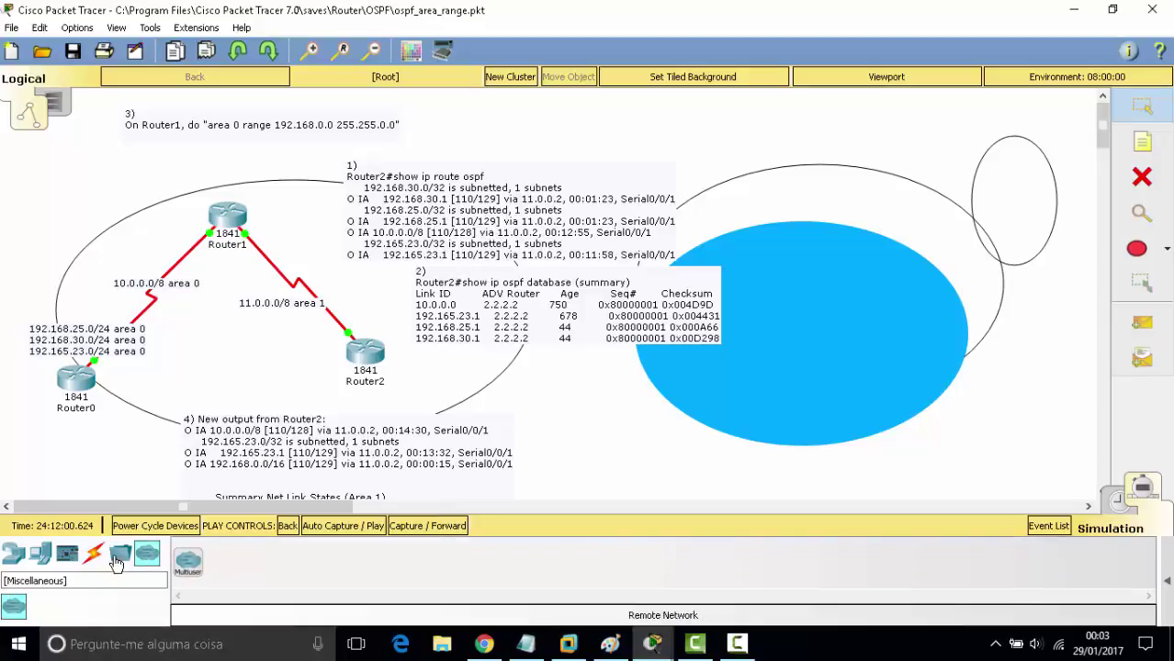
pyautogui.click(116, 561)
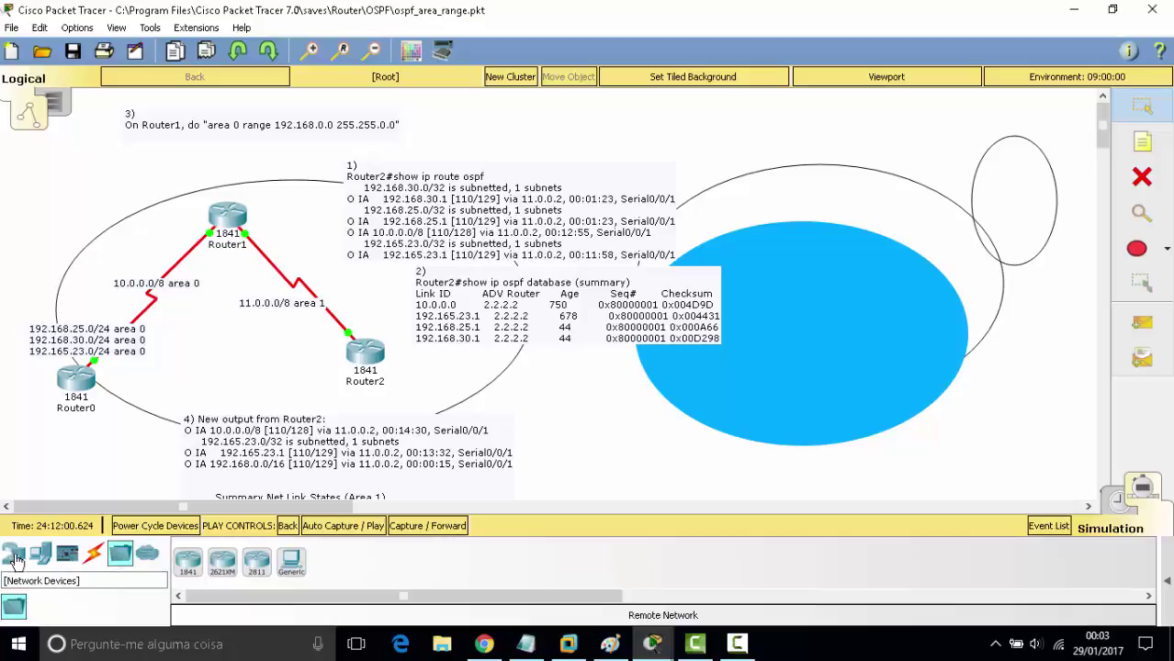